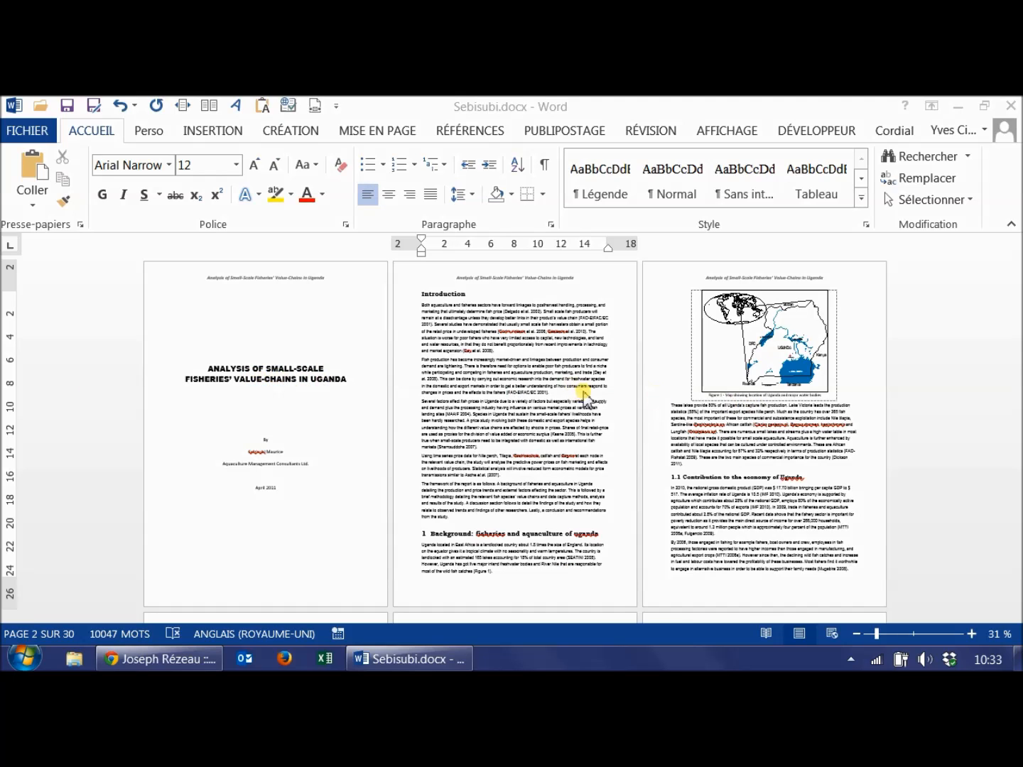
# Mark all occurrences of "Nile perch" as index entries, using the mention in the introduction's paragraph on time series price data.
pyautogui.click(183, 107)
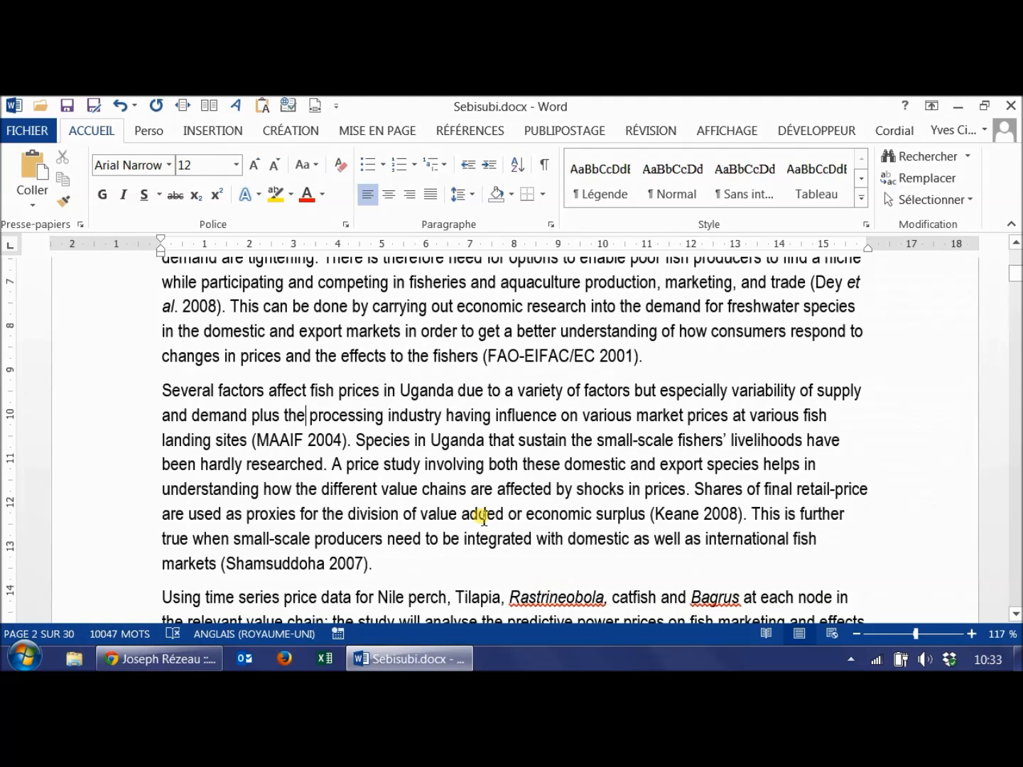
pyautogui.scroll(-2, 441, 496)
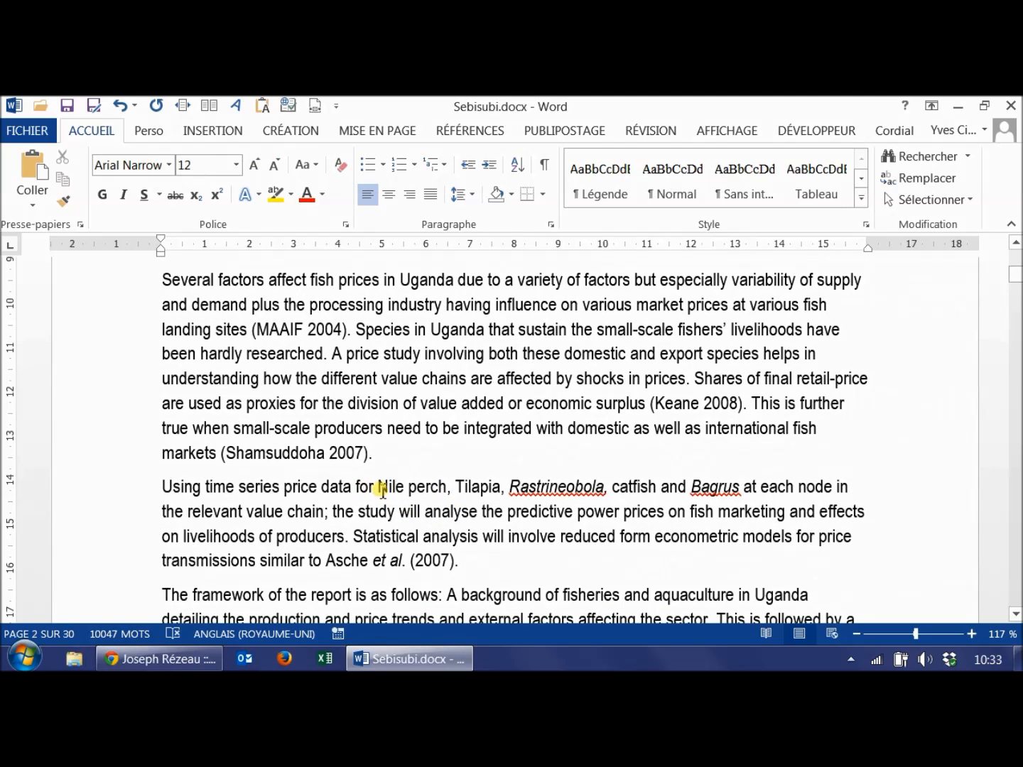
pyautogui.scroll(-2, 388, 522)
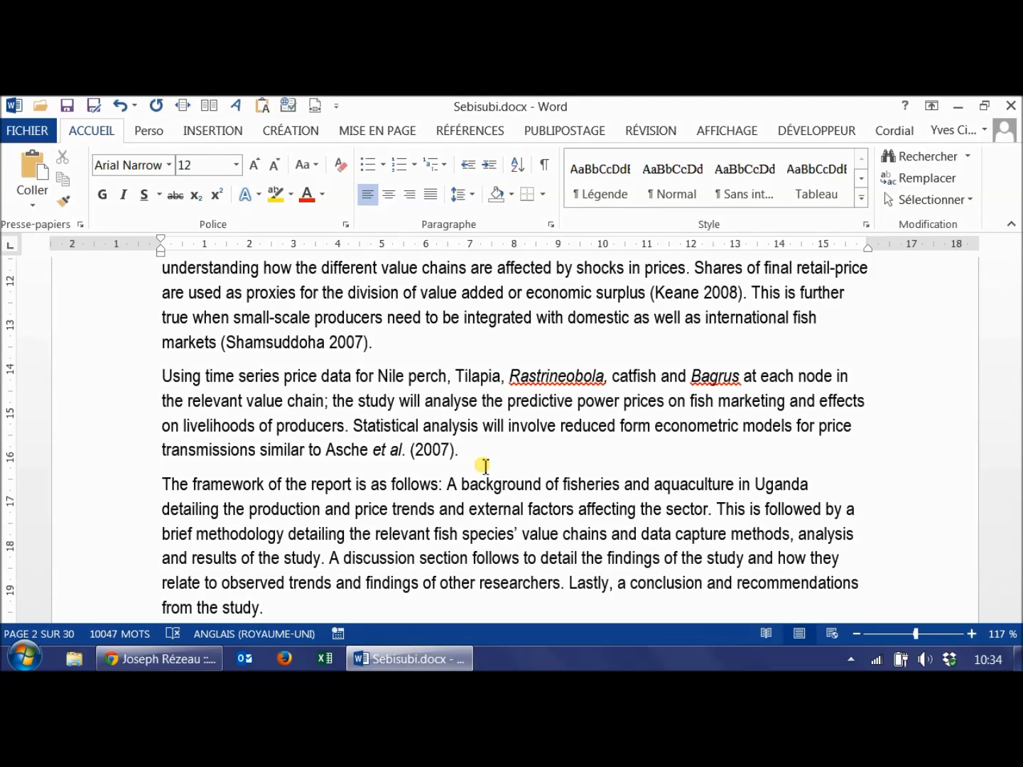
pyautogui.click(381, 376)
pyautogui.moveTo(389, 375); pyautogui.dragTo(447, 379)
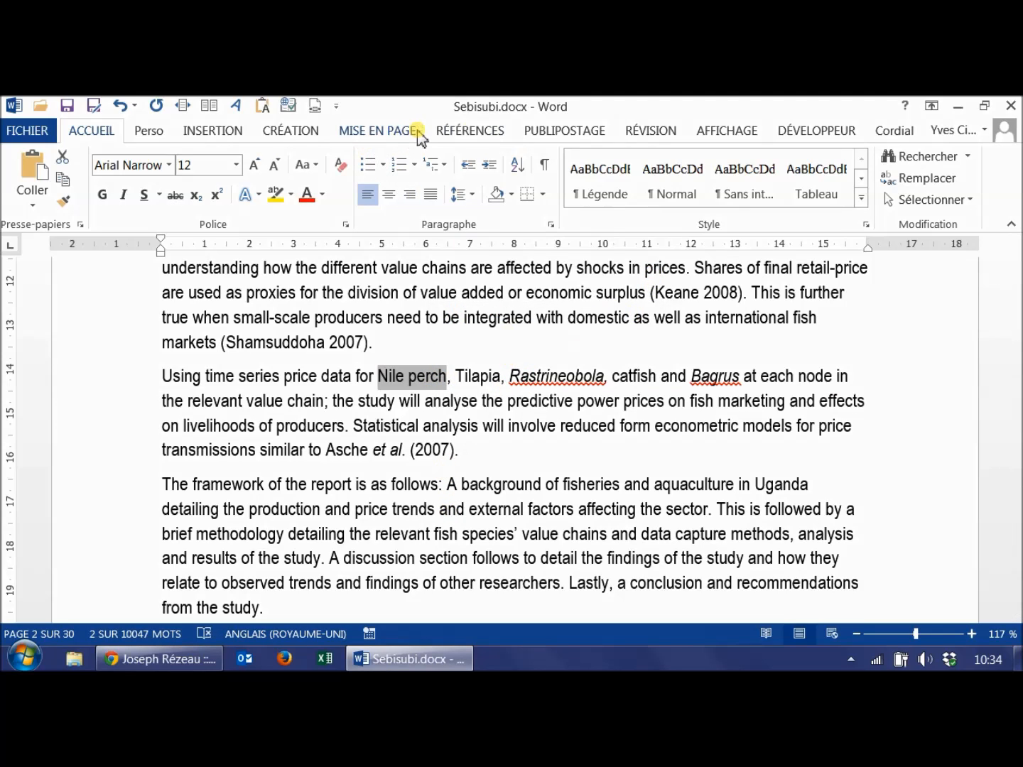
pyautogui.click(476, 135)
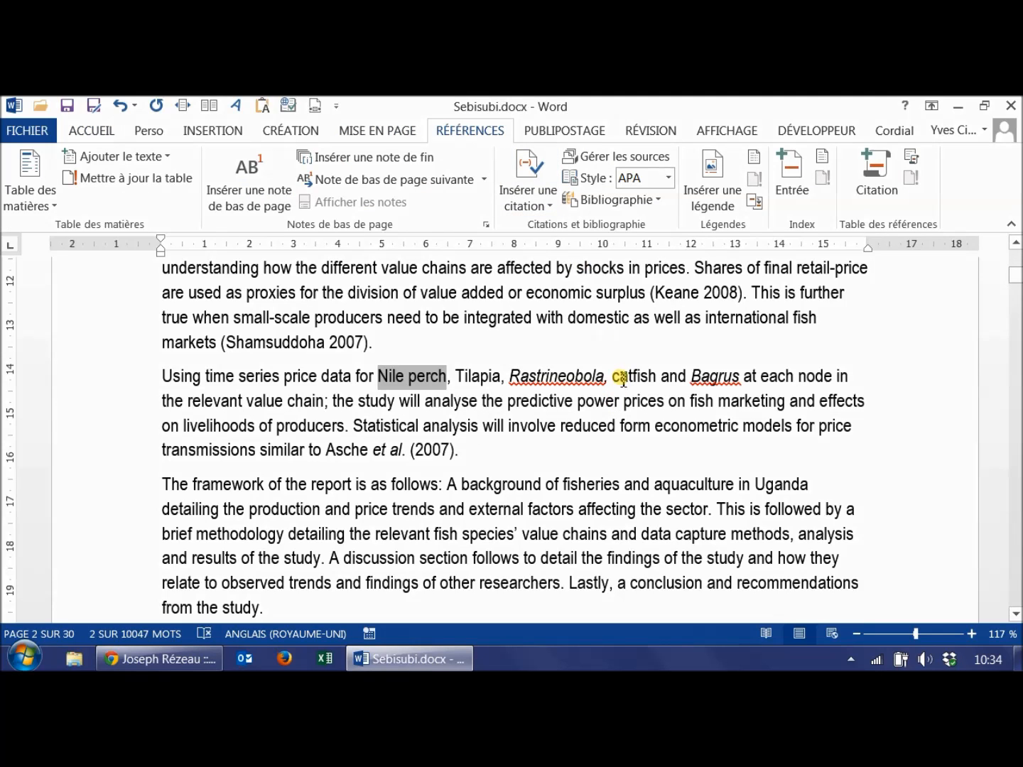
pyautogui.click(791, 177)
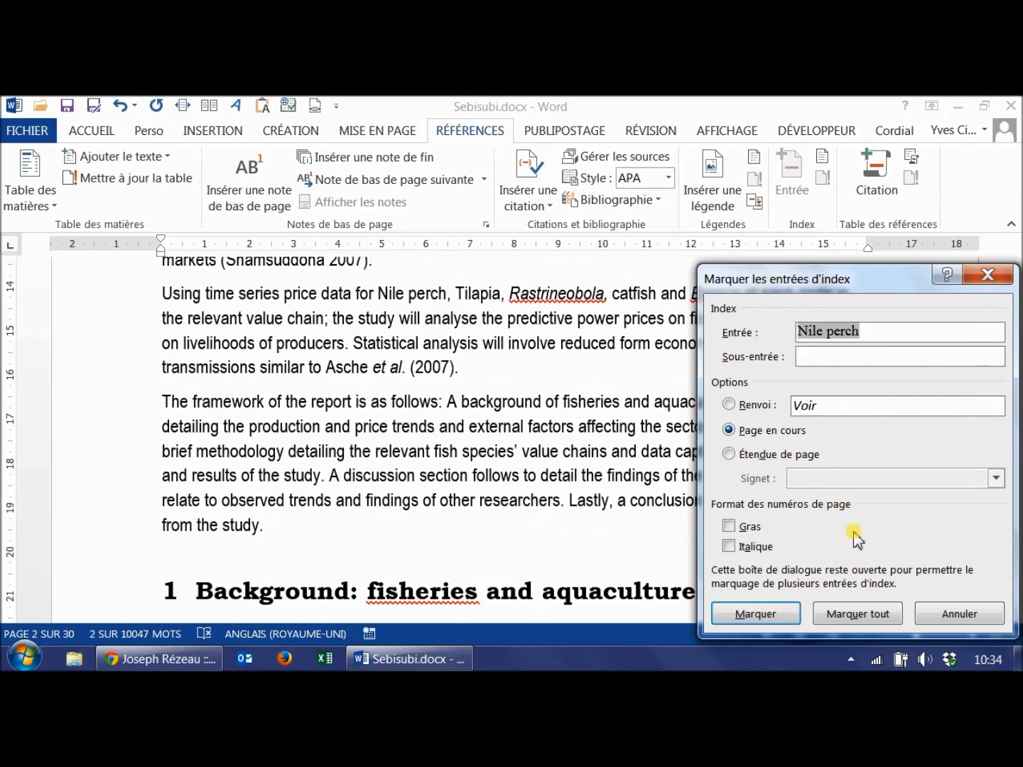
pyautogui.click(844, 616)
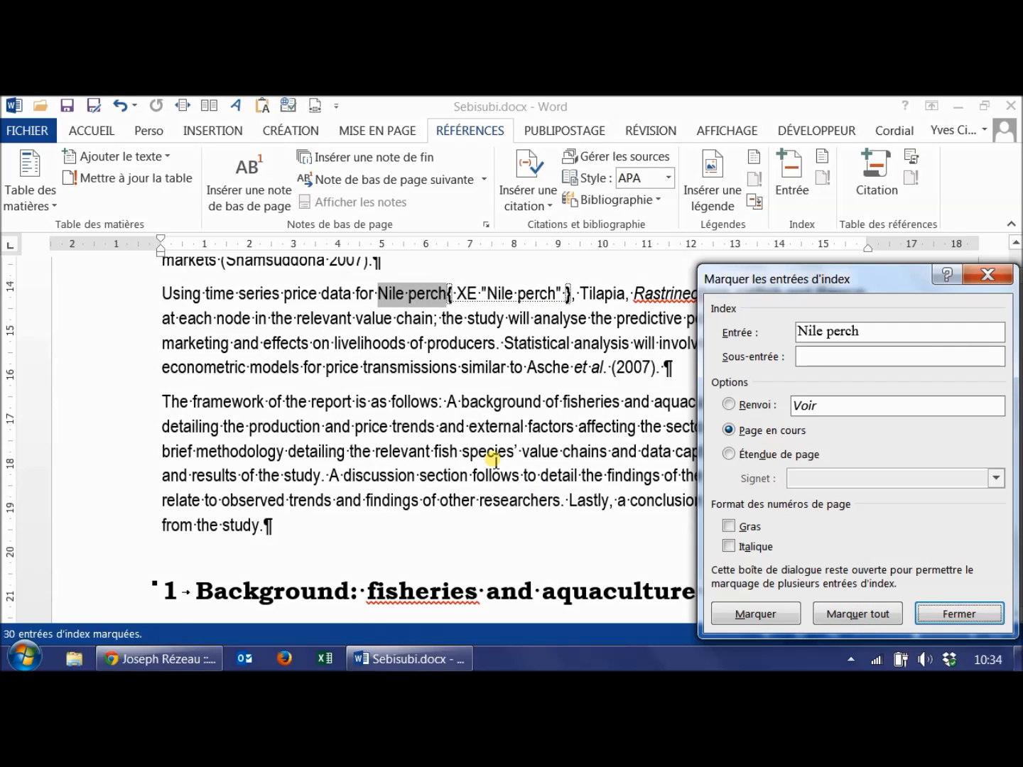
pyautogui.click(954, 612)
# Examine the index entry fields placed after "Nile perch" on the pages that follow the introduction.
pyautogui.click(560, 464)
pyautogui.scroll(-8, 568, 483)
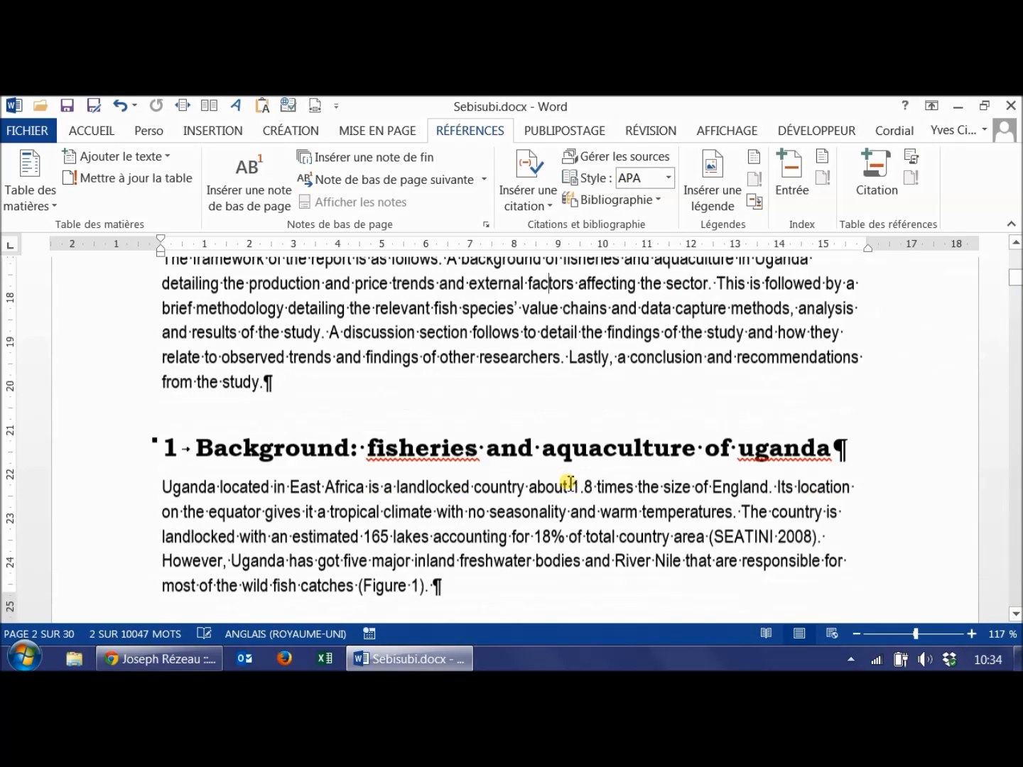
pyautogui.scroll(-10, 567, 486)
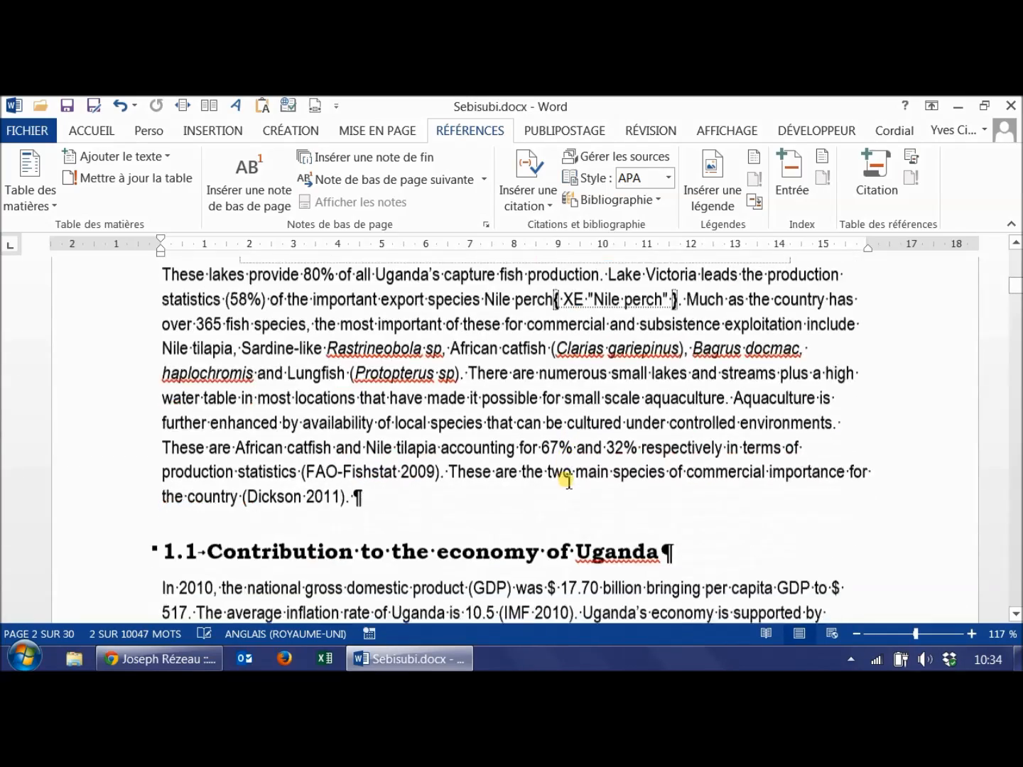
pyautogui.scroll(-4, 571, 427)
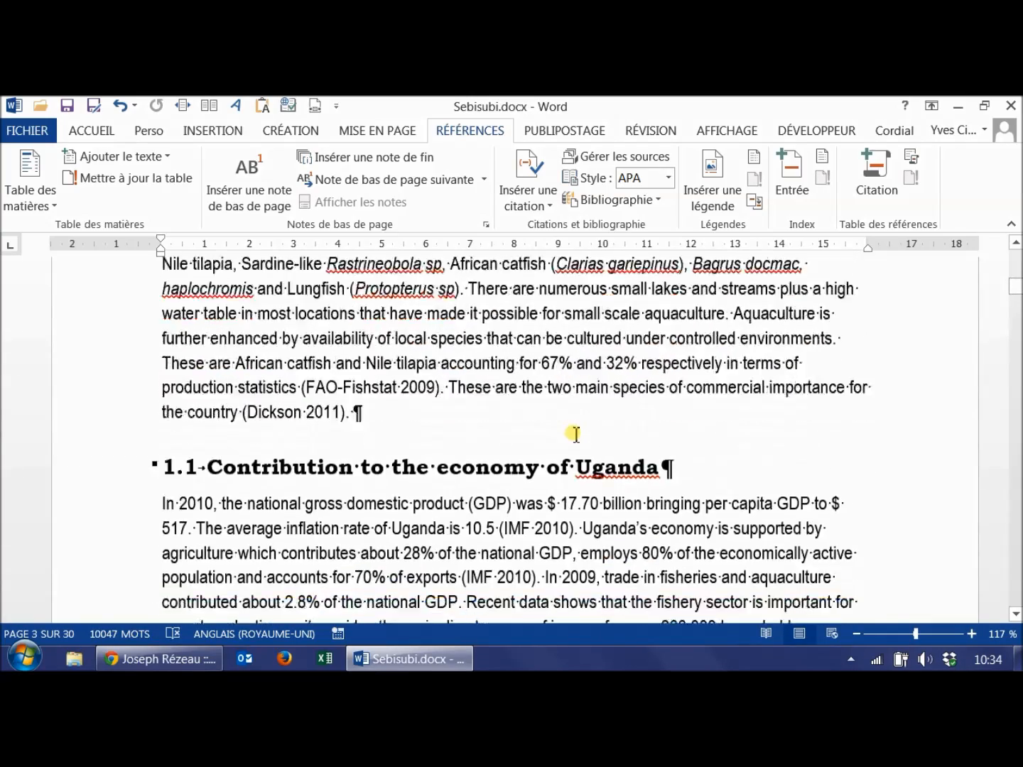
pyautogui.scroll(-8, 572, 433)
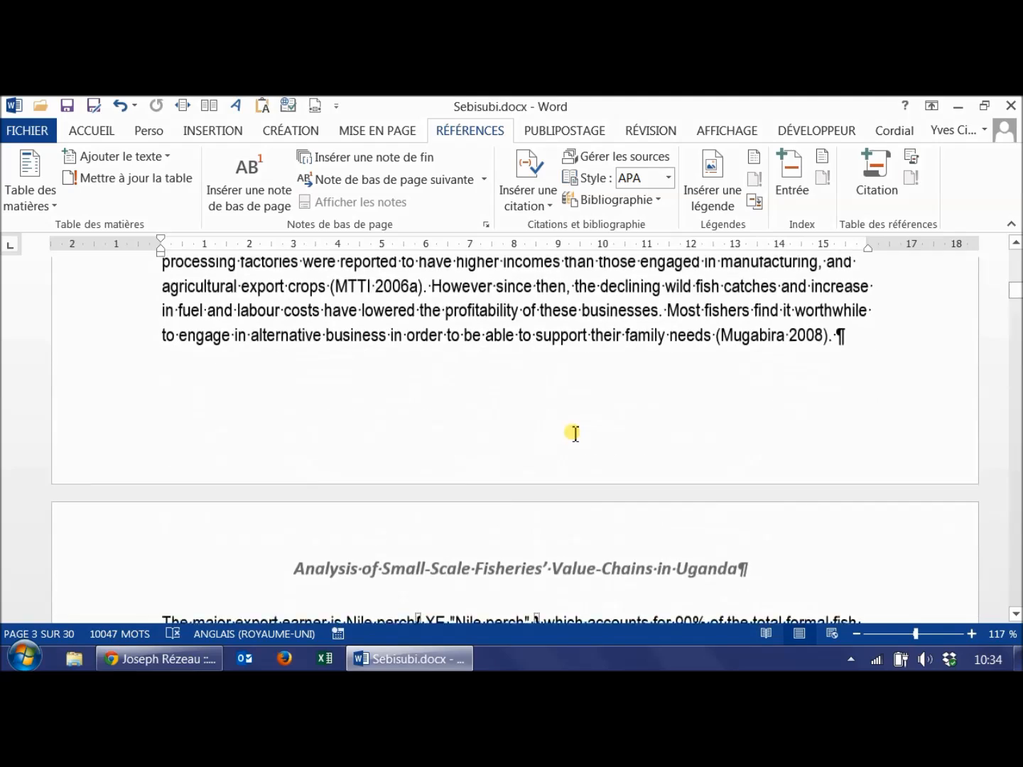
pyautogui.scroll(-1, 574, 431)
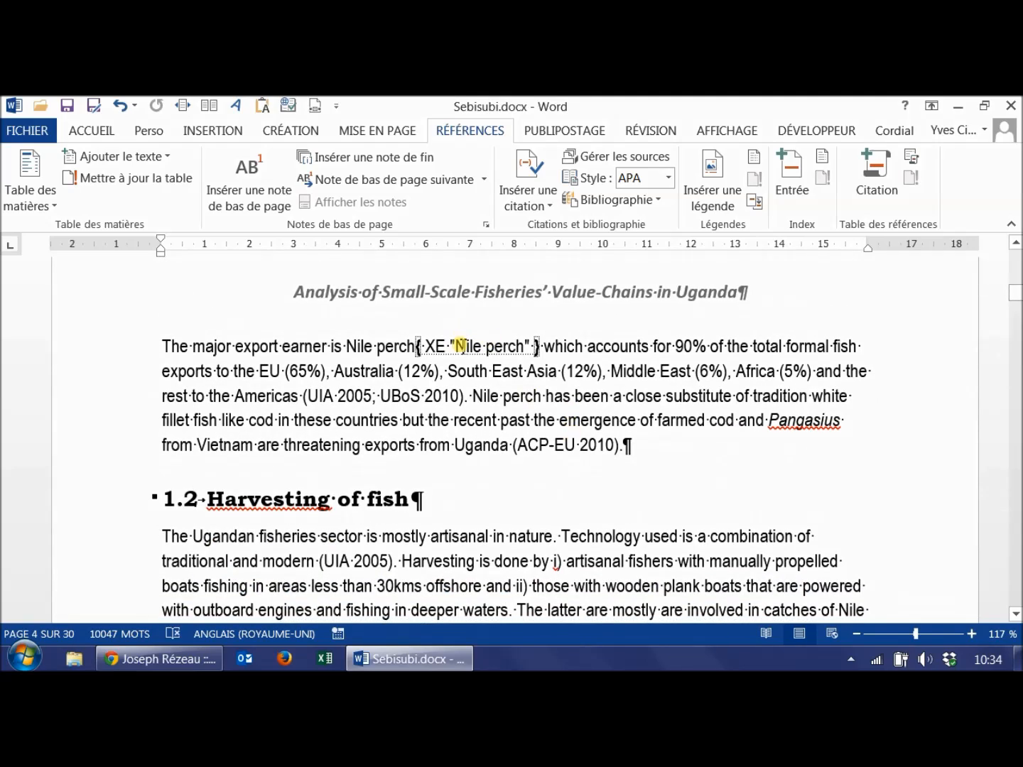
pyautogui.moveTo(1017, 294); pyautogui.dragTo(1018, 262)
# Mark all occurrences of "Tilapia" as index entries, using the mention after "Nile perch" in the introduction.
pyautogui.scroll(-6, 671, 500)
pyautogui.scroll(-3, 671, 500)
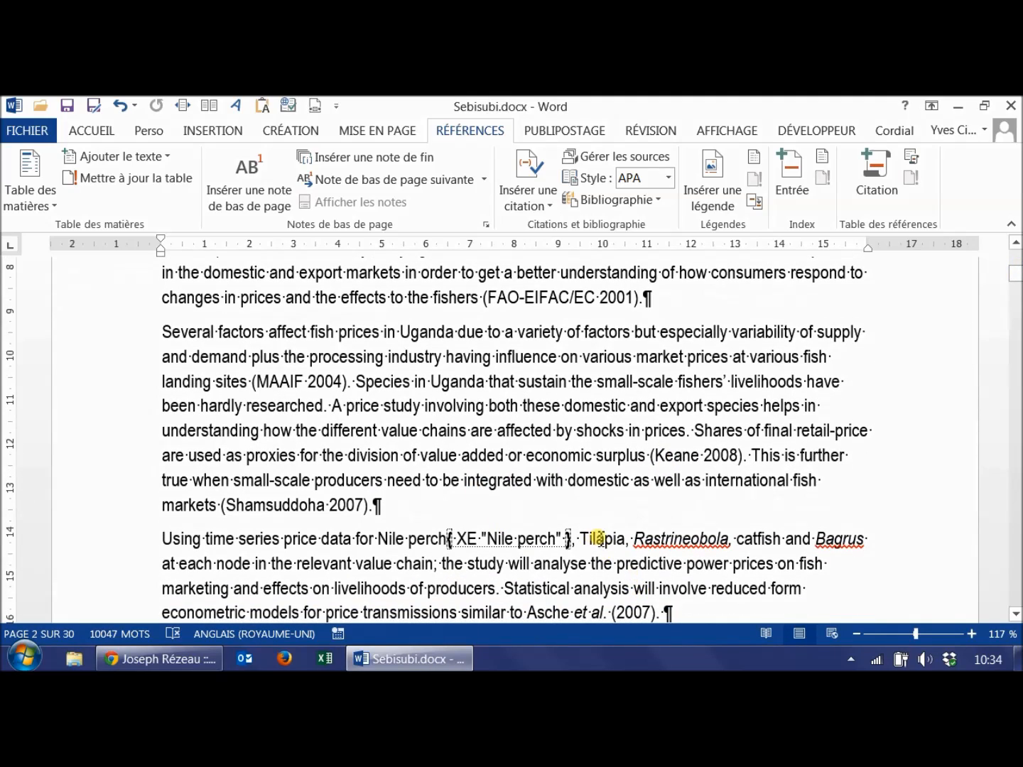
pyautogui.doubleClick(597, 539)
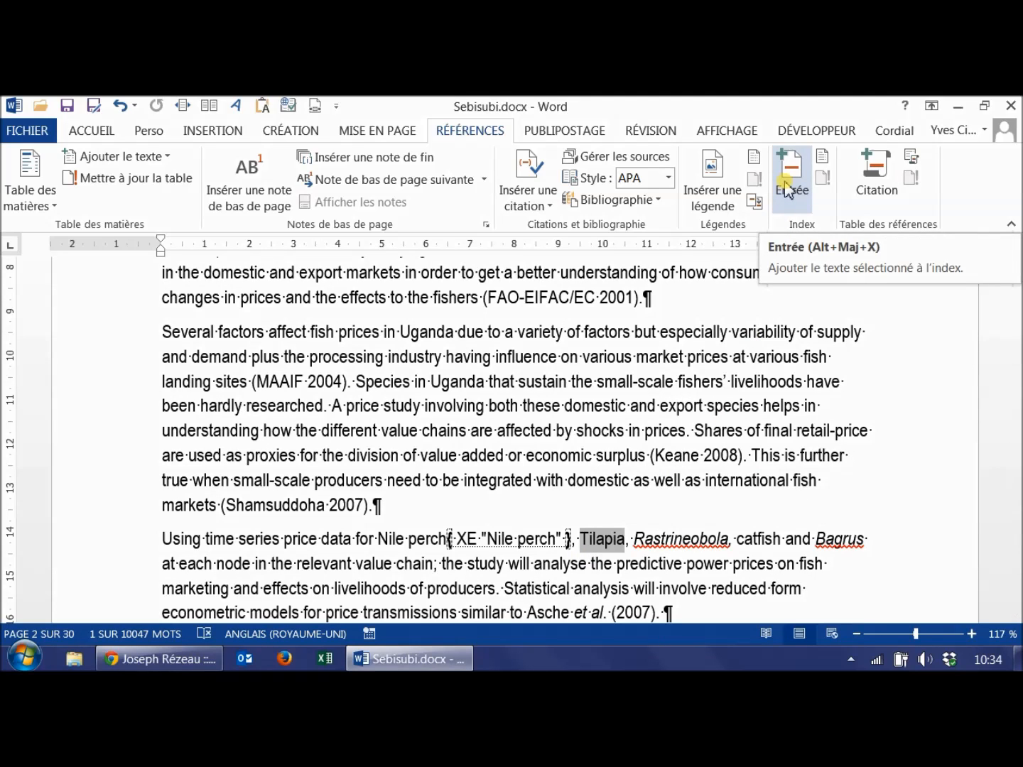
pyautogui.hotkey('alt', 'shift', 'x')
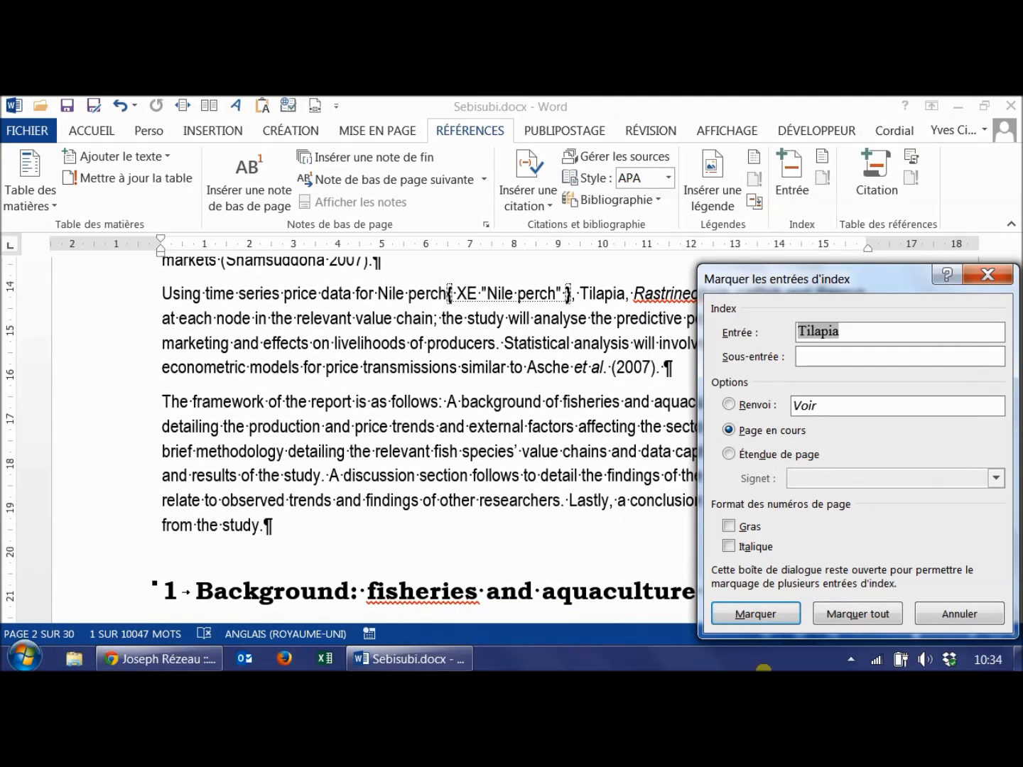
pyautogui.click(880, 615)
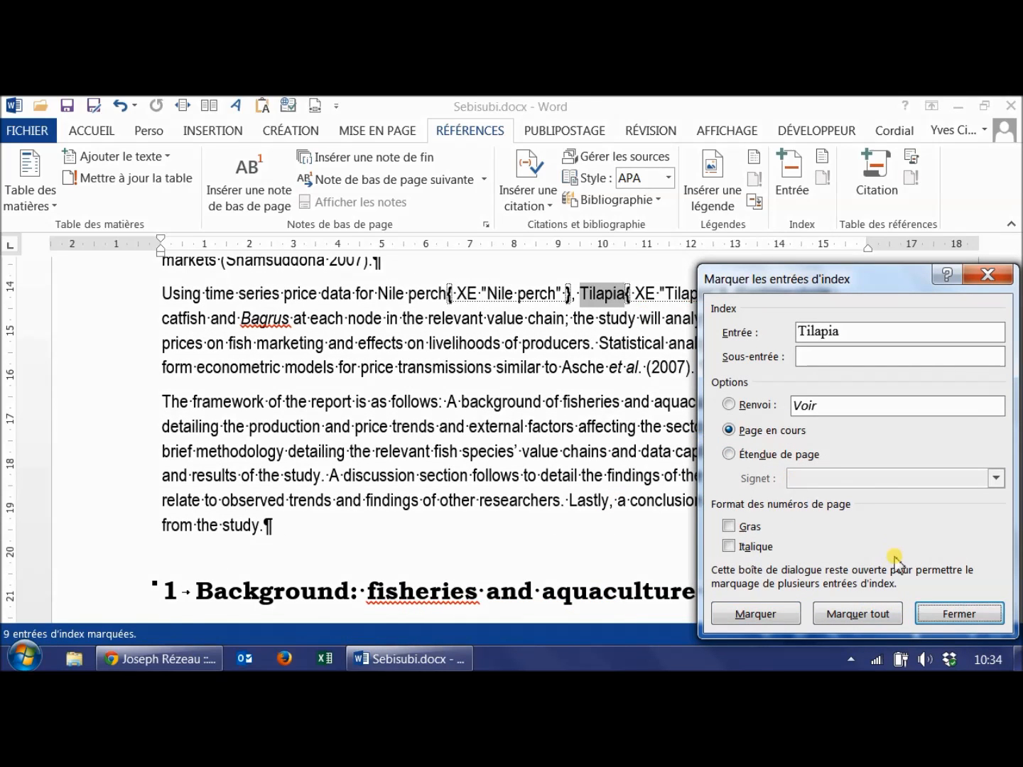
pyautogui.click(930, 625)
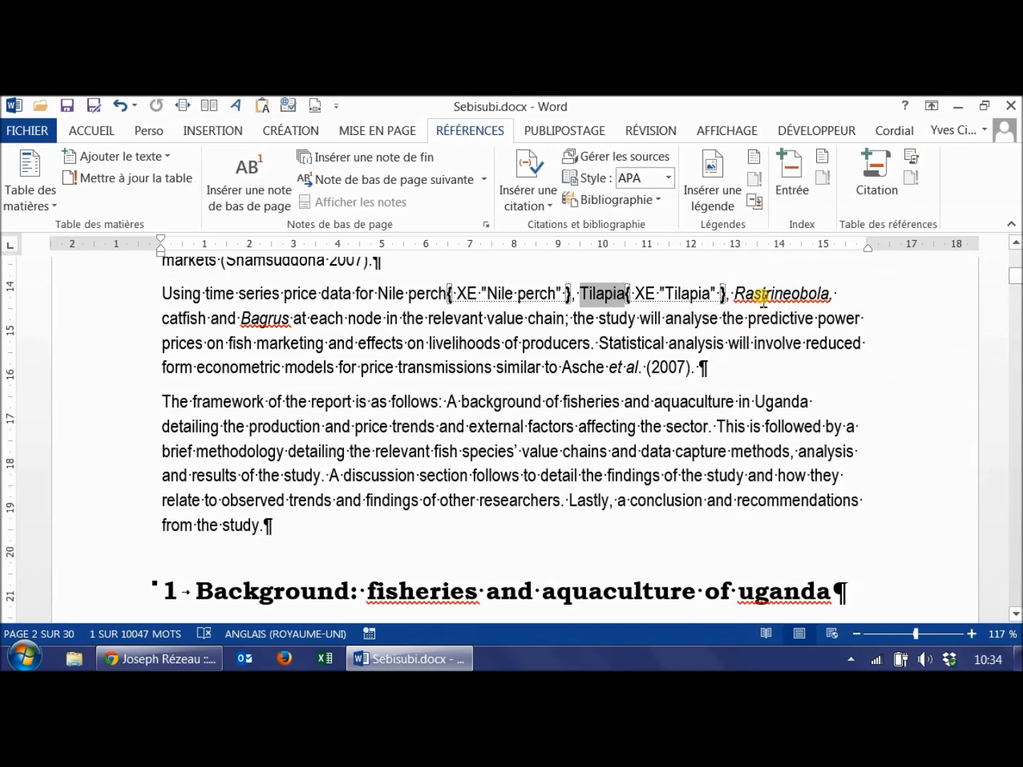
# Mark all occurrences of "Rastrineobola" as index entries from the same introduction paragraph.
pyautogui.click(763, 296)
pyautogui.doubleClick(763, 295)
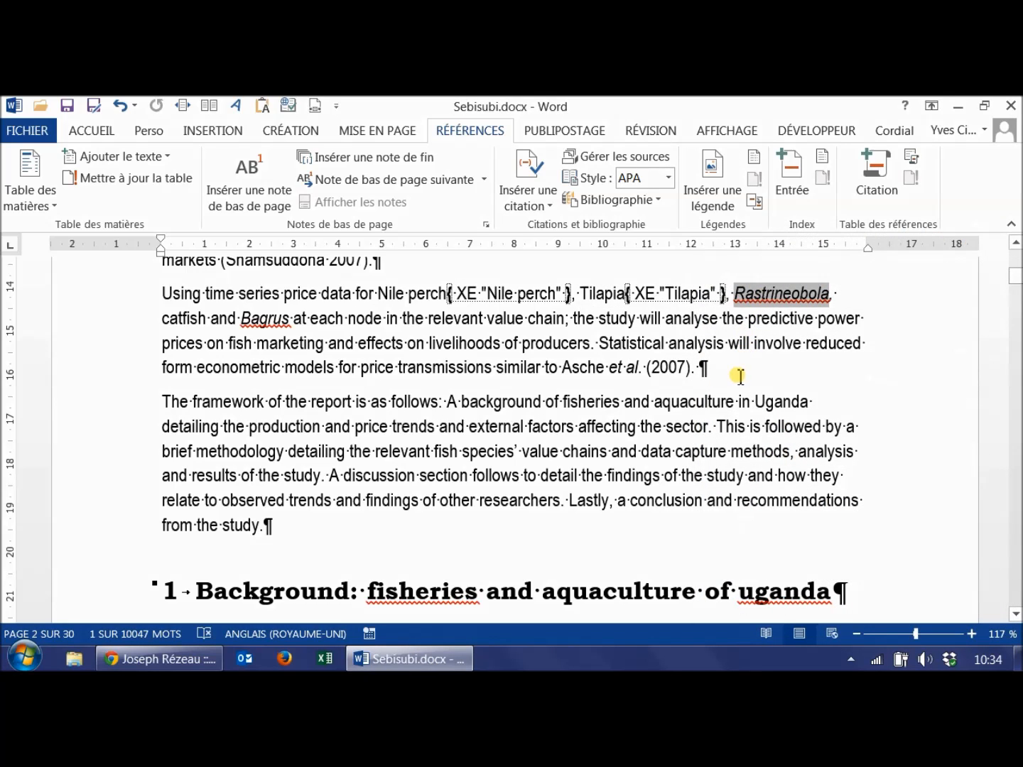
pyautogui.click(789, 178)
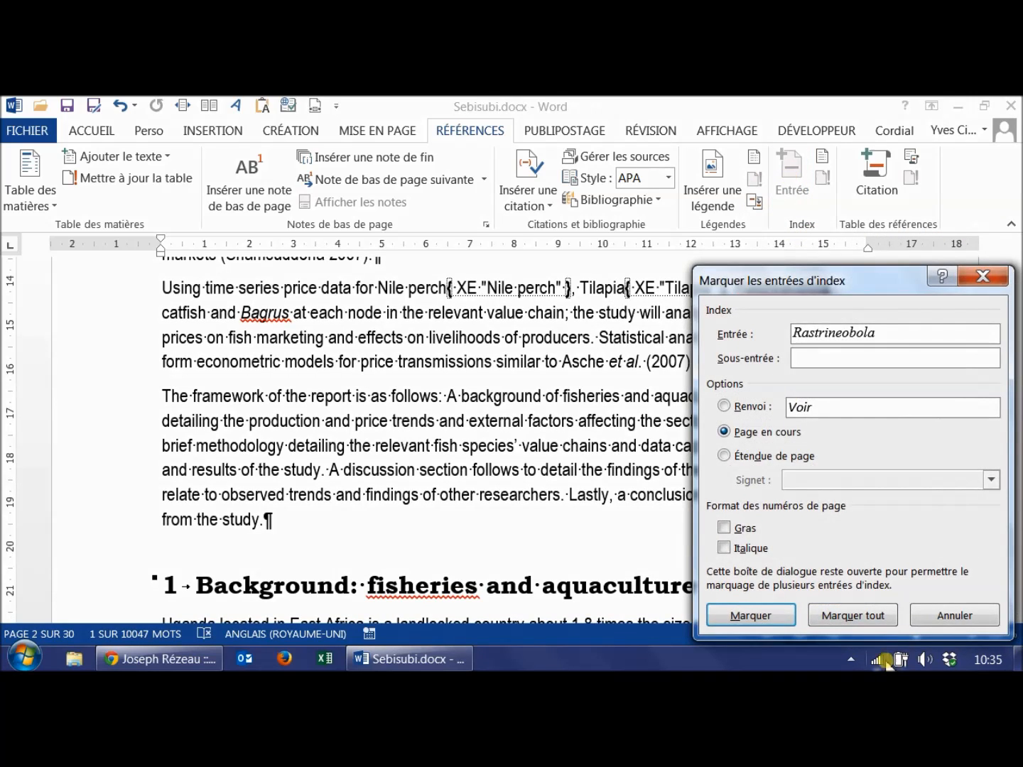
pyautogui.click(857, 617)
pyautogui.click(950, 615)
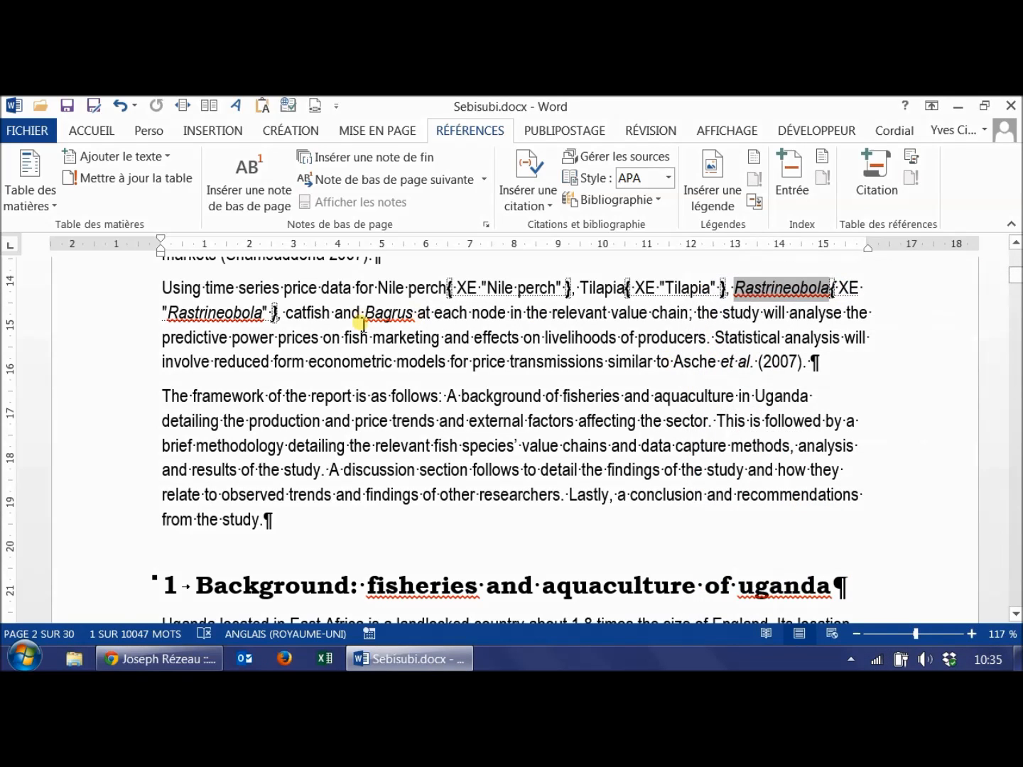
# Mark all occurrences of "catfish" as index entries from the species list in the introduction.
pyautogui.doubleClick(302, 312)
pyautogui.click(783, 177)
pyautogui.click(838, 616)
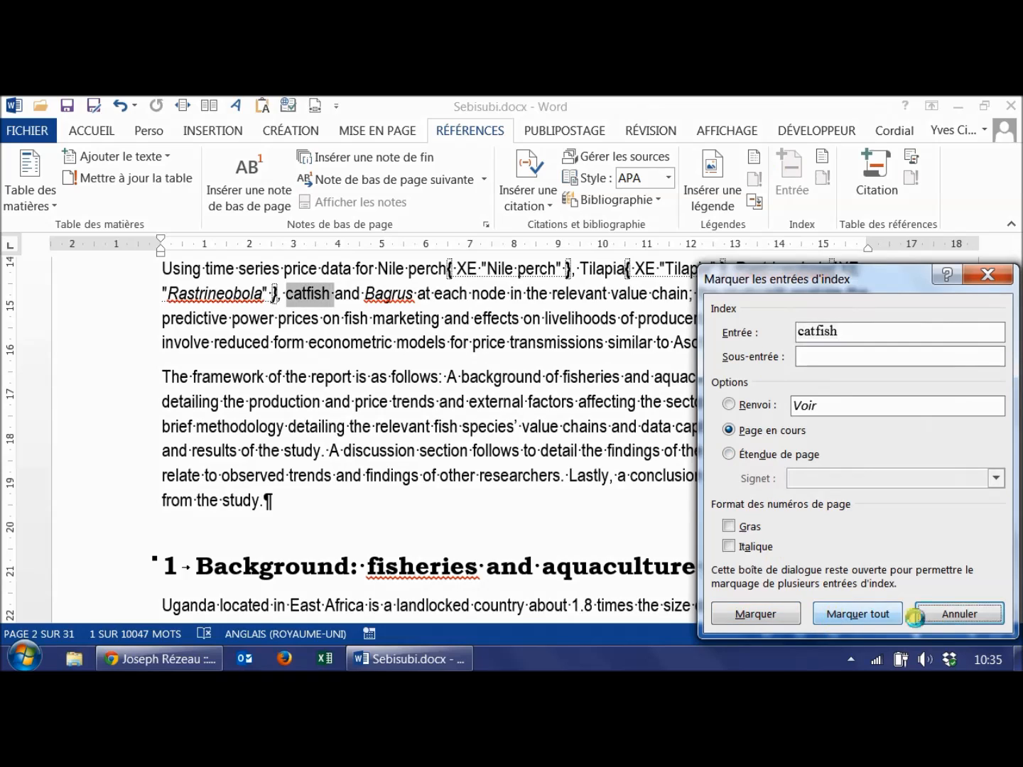
pyautogui.click(934, 617)
# Mark all occurrences of "Bagrus" as index entries from the end of the introduction's species list.
pyautogui.doubleClick(484, 296)
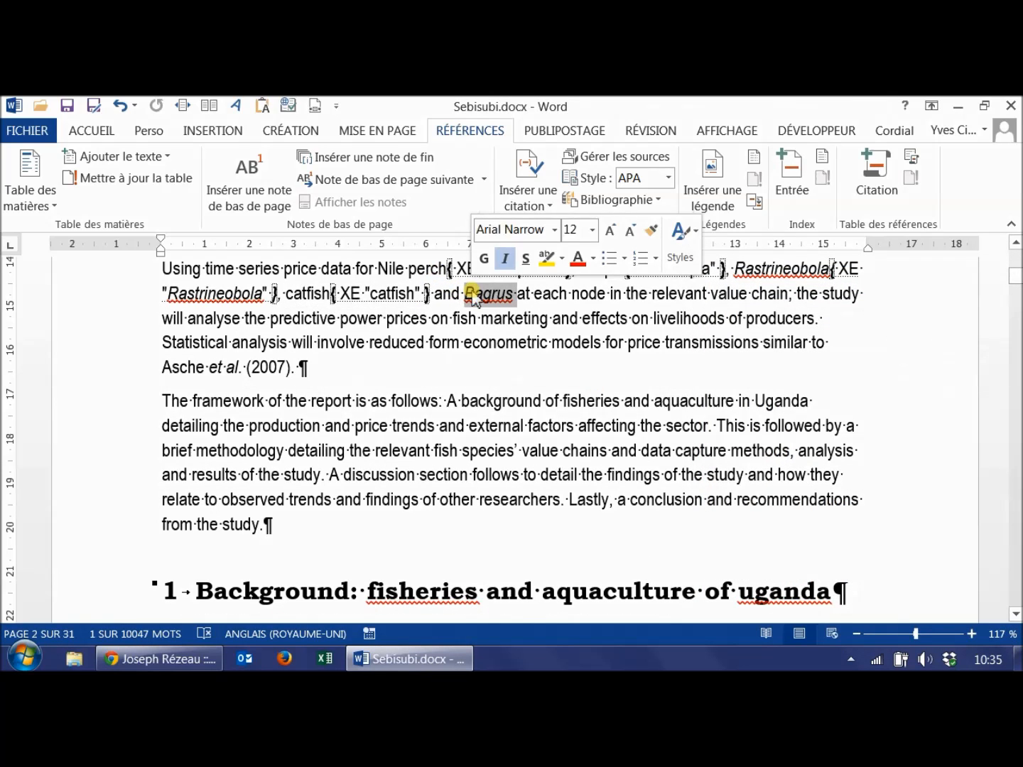
pyautogui.click(791, 170)
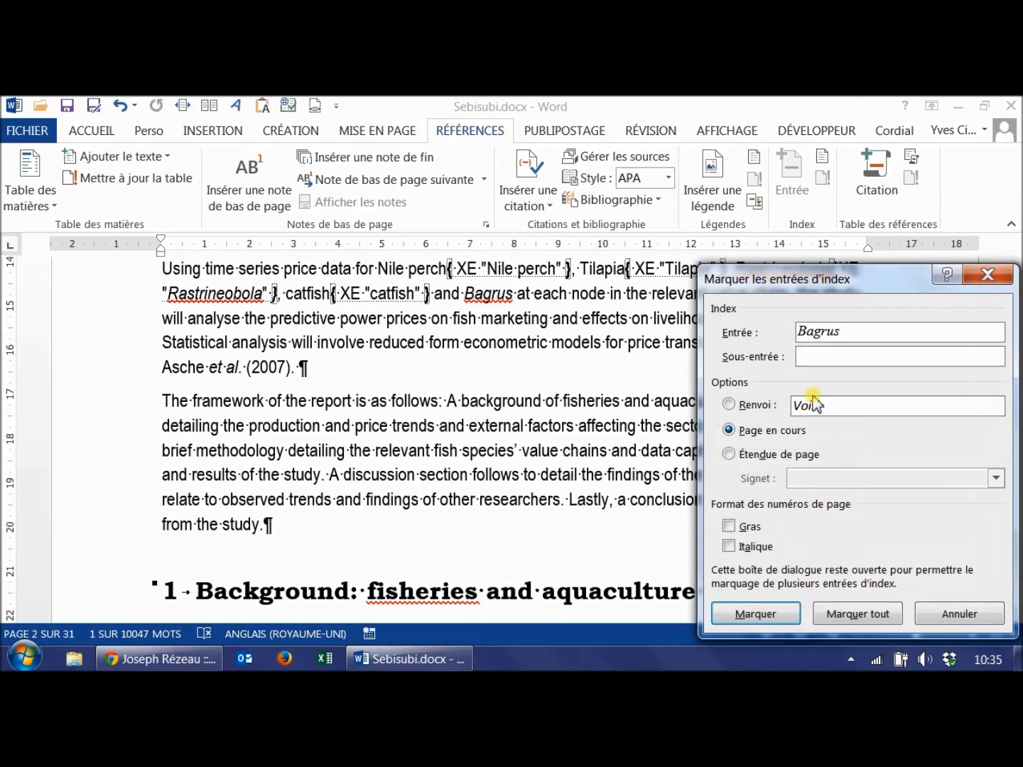
pyautogui.click(858, 614)
pyautogui.click(959, 614)
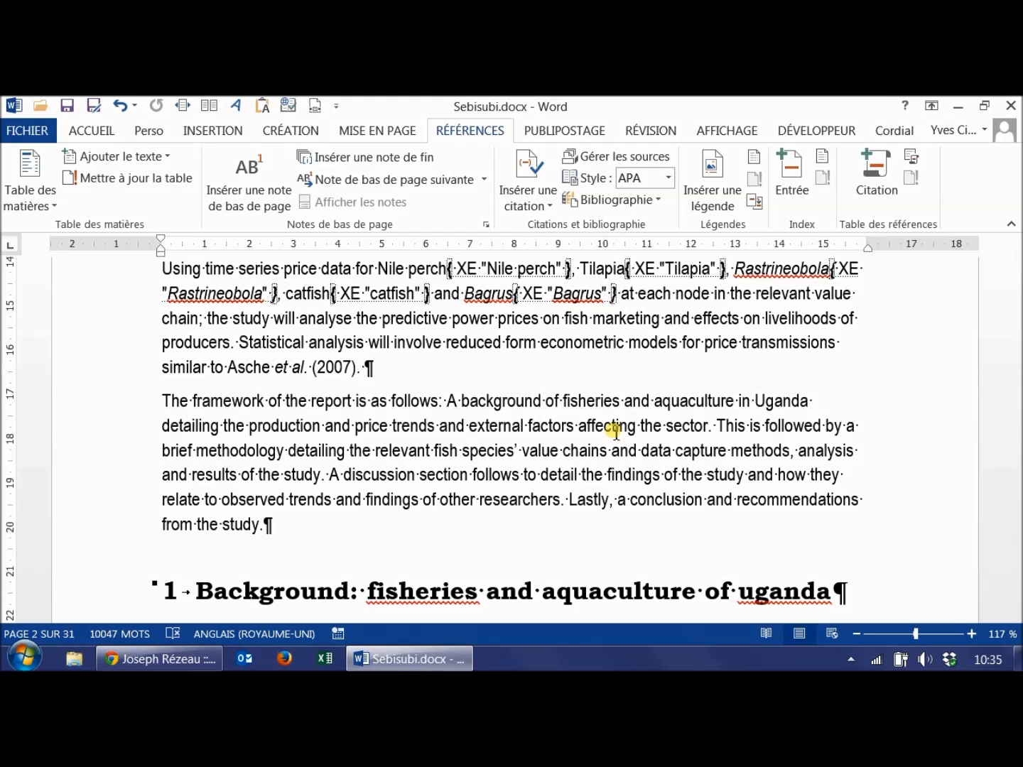
# Try inserting a two-column index in the Depuis modèle format under the Index heading on the last page, and undo it.
pyautogui.hotkey('ctrl', 'End')
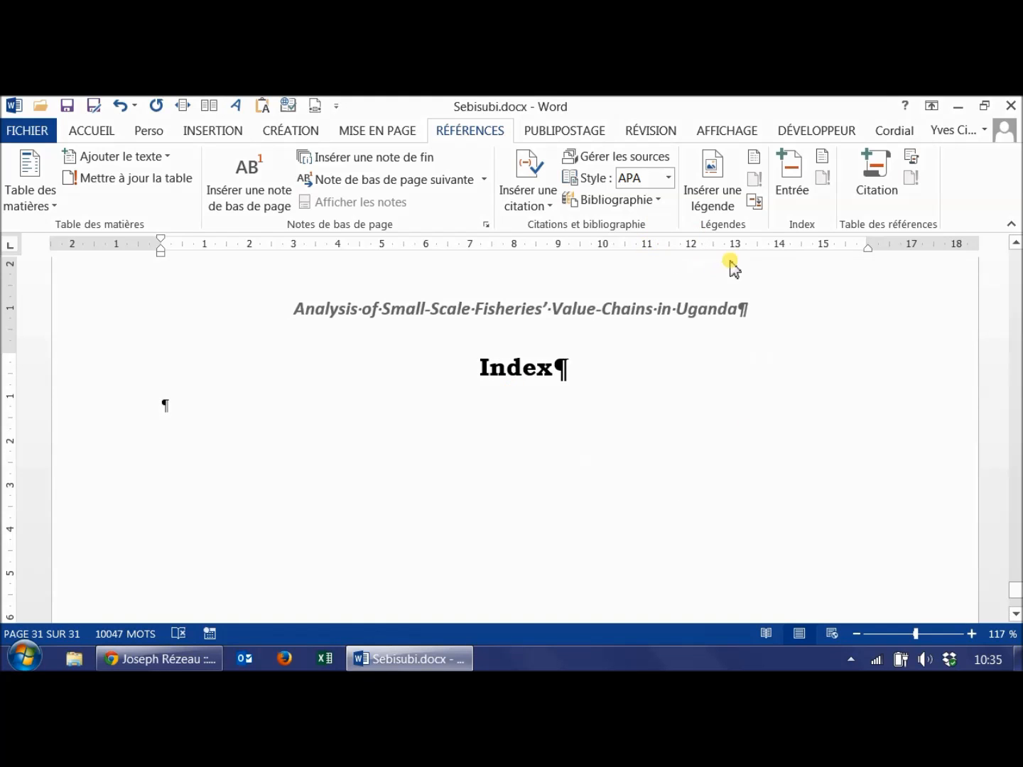
pyautogui.click(823, 160)
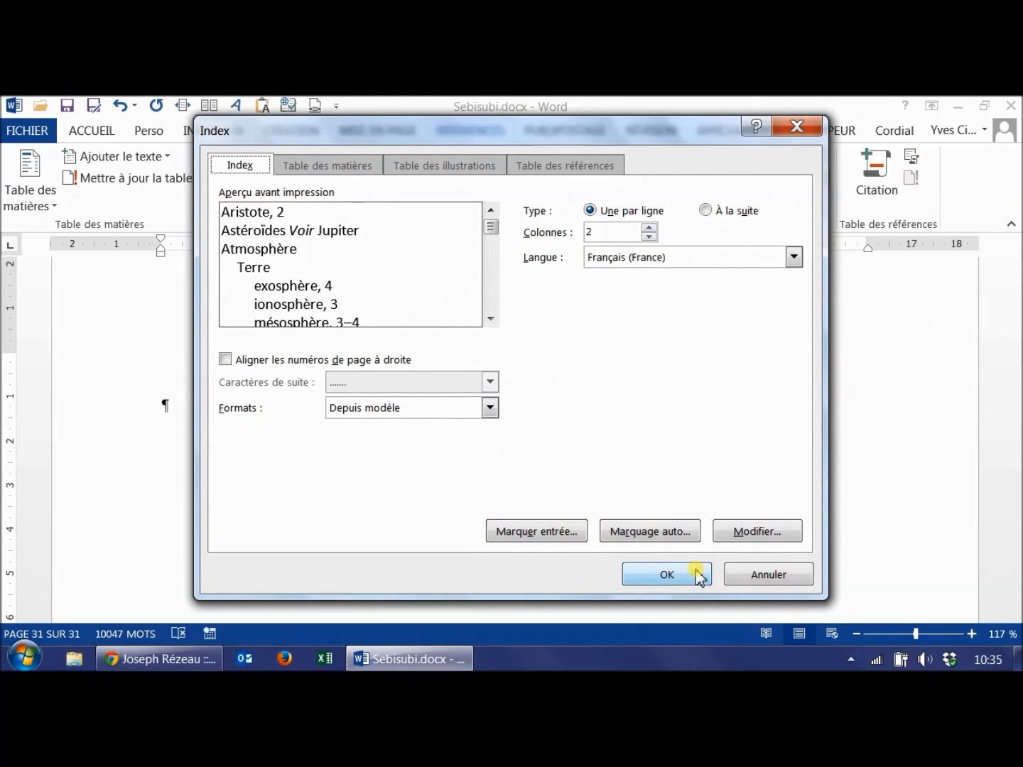
pyautogui.click(671, 579)
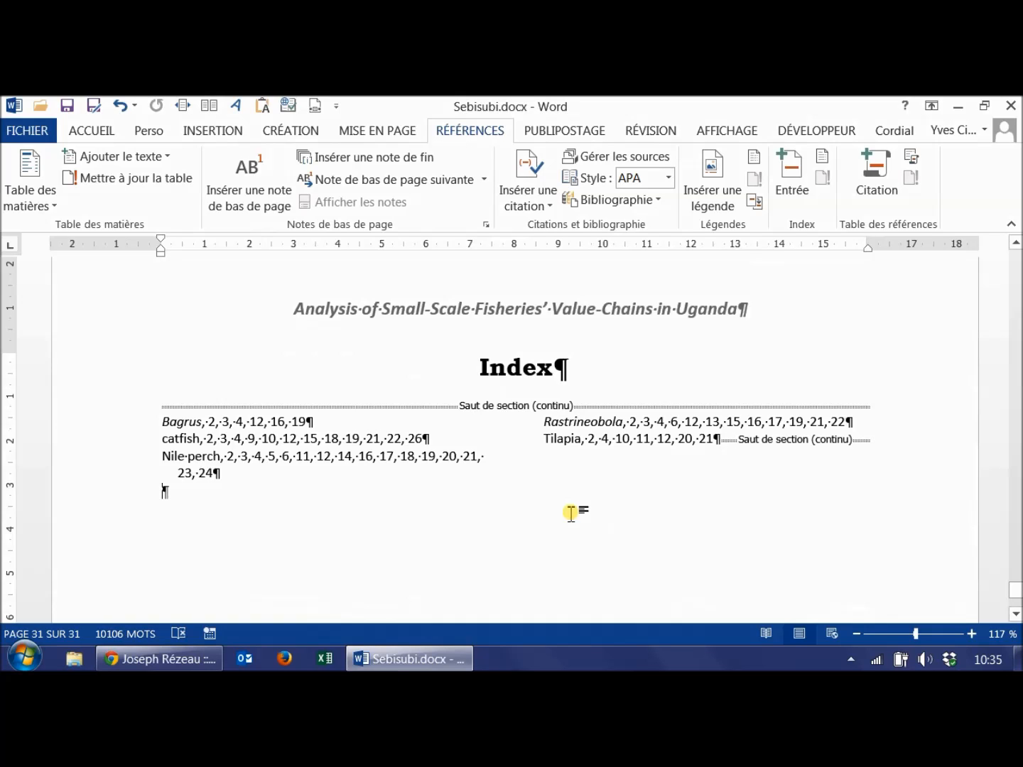
pyautogui.hotkey('ctrl', 'z')
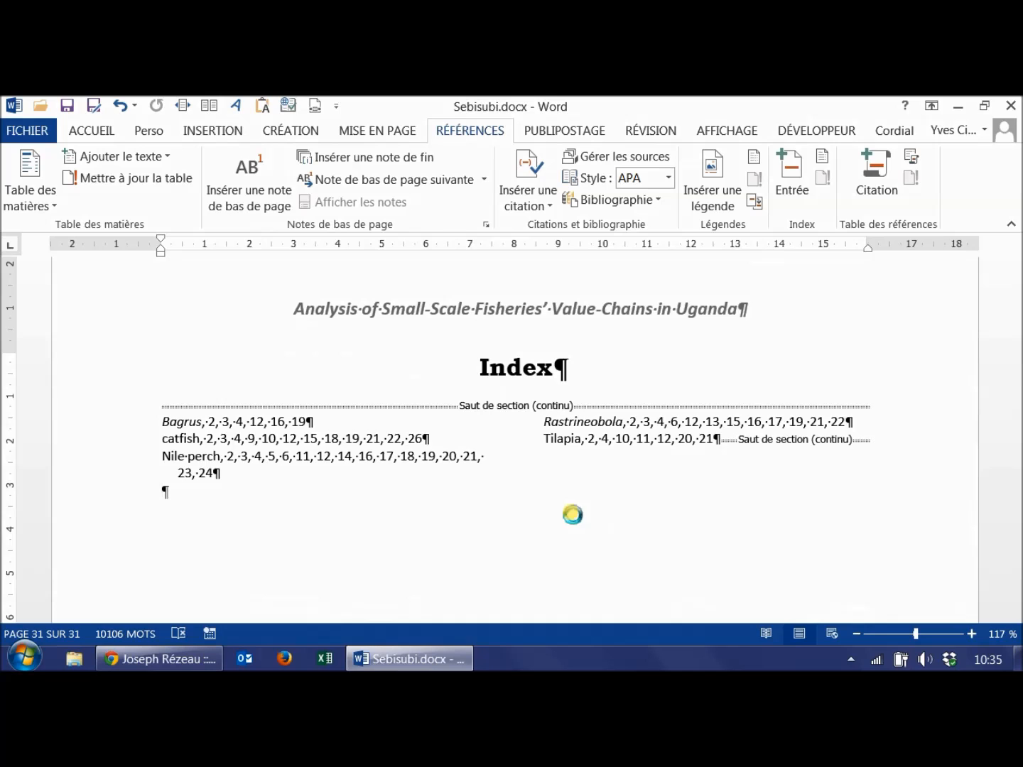
# Insert a two-column index in the Classique format under the Index heading on the last page.
pyautogui.click(823, 161)
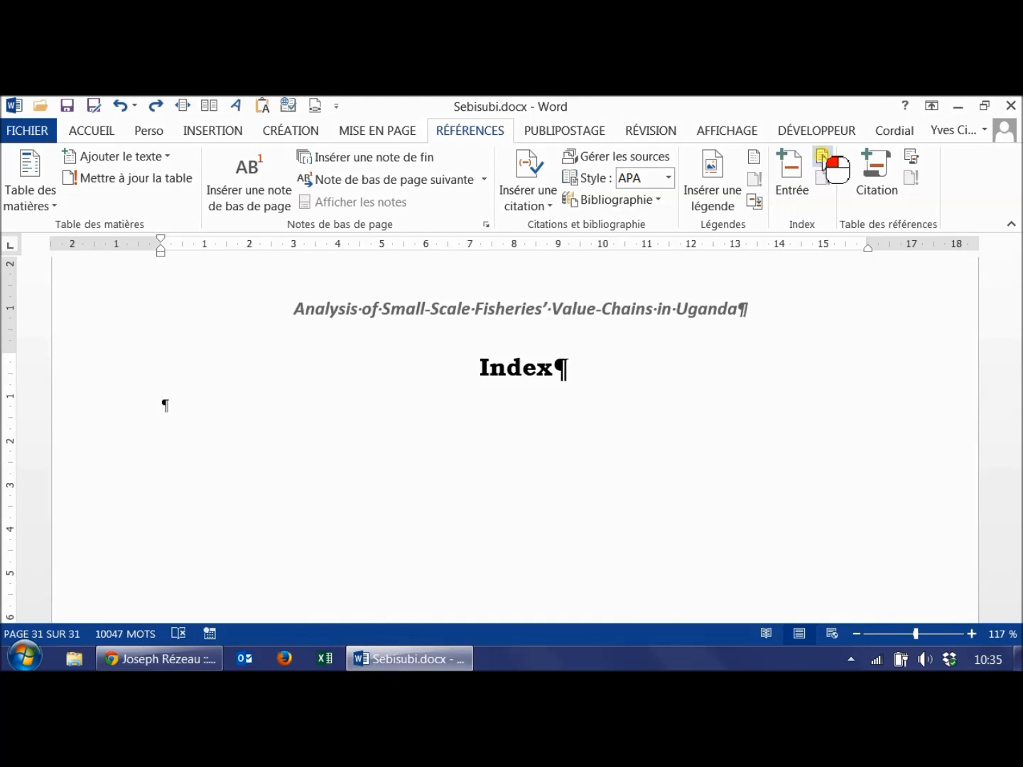
pyautogui.click(489, 408)
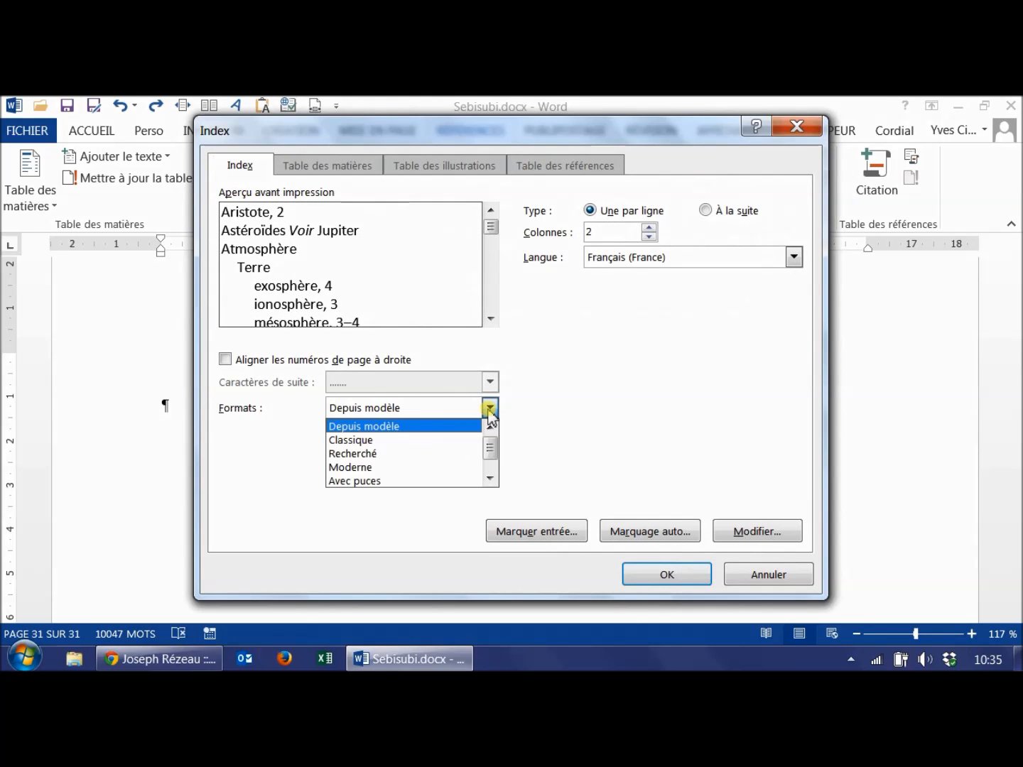
pyautogui.click(385, 440)
pyautogui.click(671, 576)
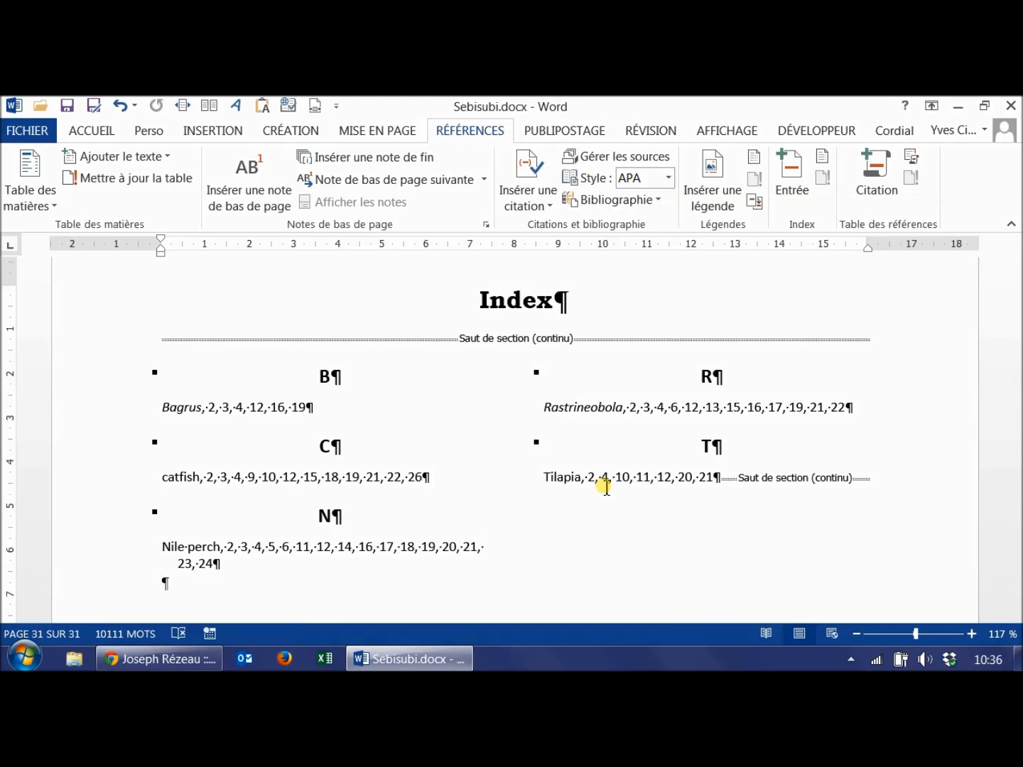
# Return to the species list in the introduction and search the document for "tilapia".
pyautogui.hotkey('ctrl', 'Home')
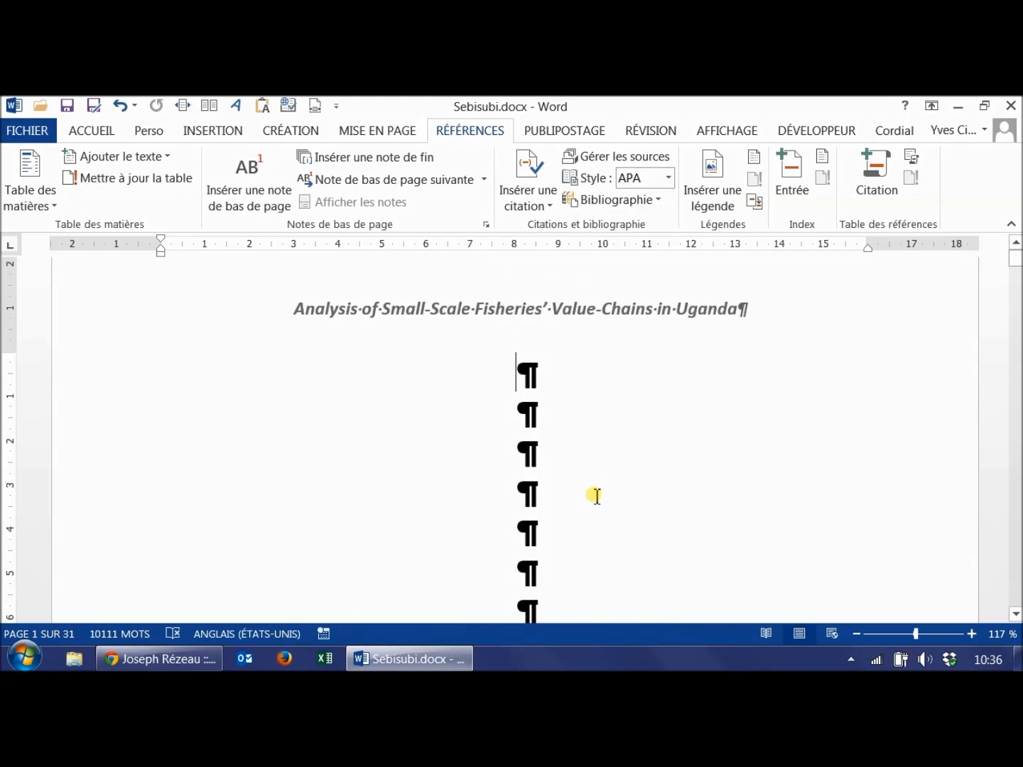
pyautogui.scroll(-5, 594, 495)
pyautogui.scroll(-15, 594, 498)
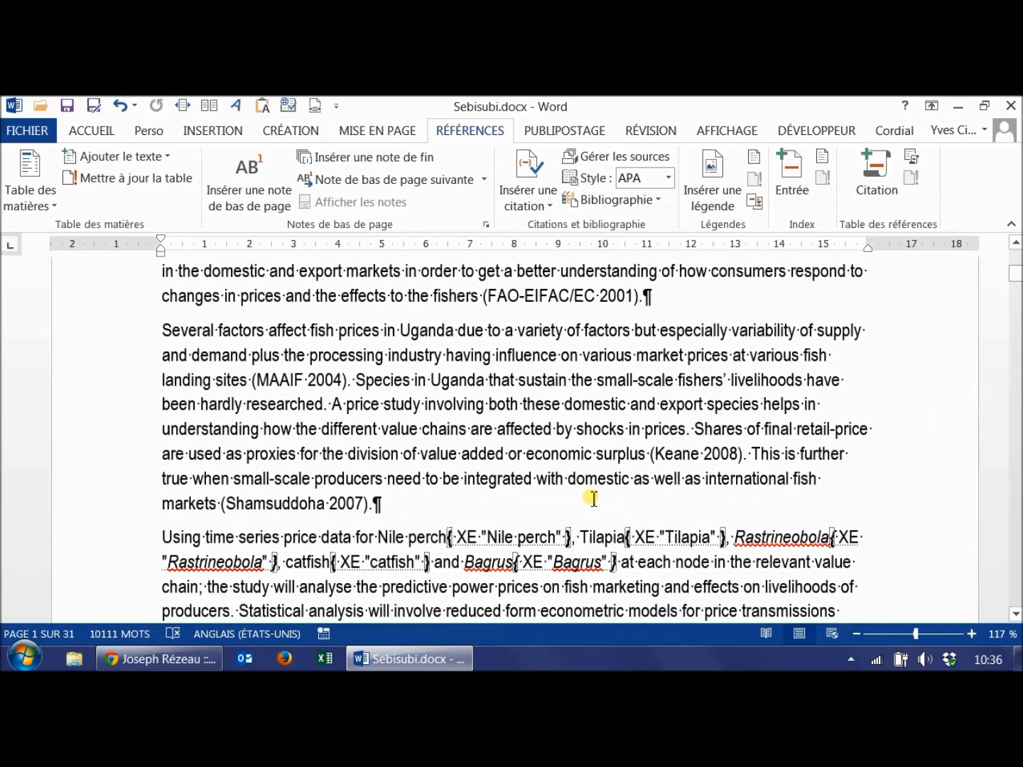
pyautogui.scroll(-2, 593, 499)
pyautogui.doubleClick(601, 427)
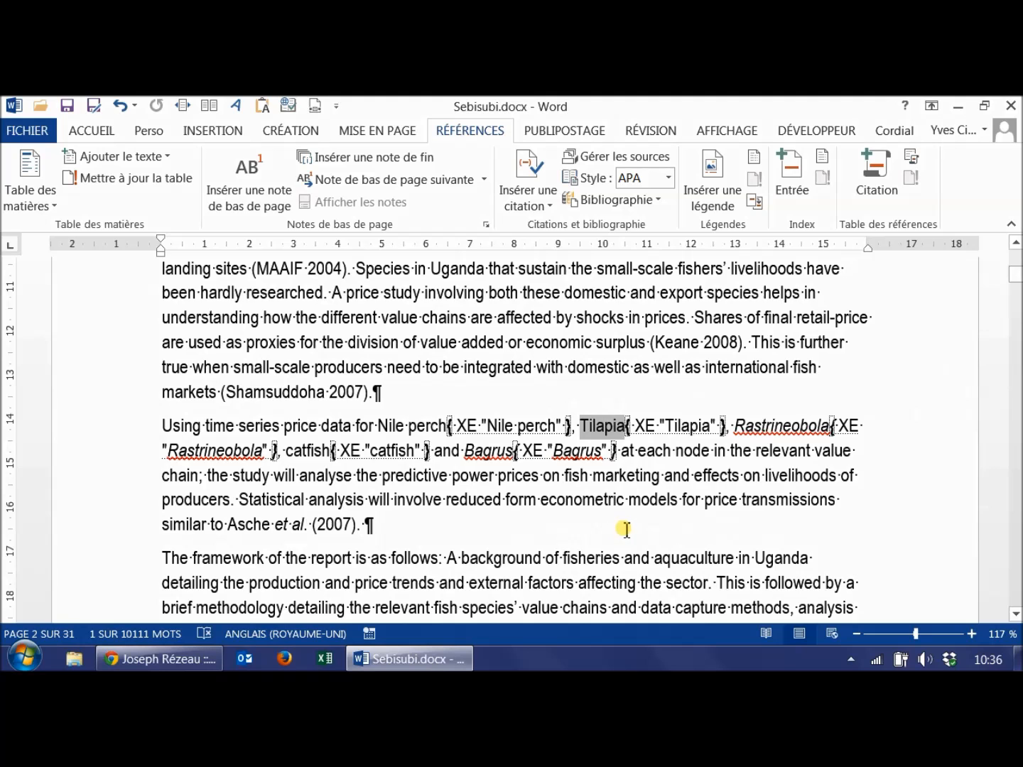
pyautogui.press('Down')
pyautogui.hotkey('ctrl', 'f')
pyautogui.write('tilapia')
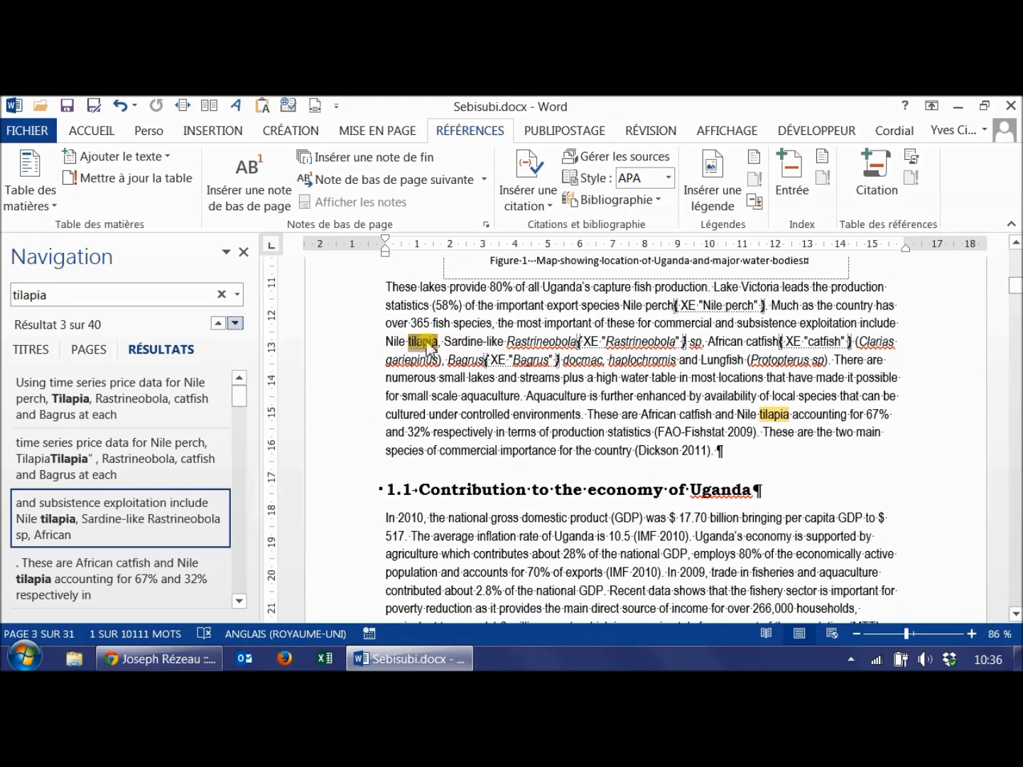
pyautogui.click(428, 349)
pyautogui.doubleClick(426, 346)
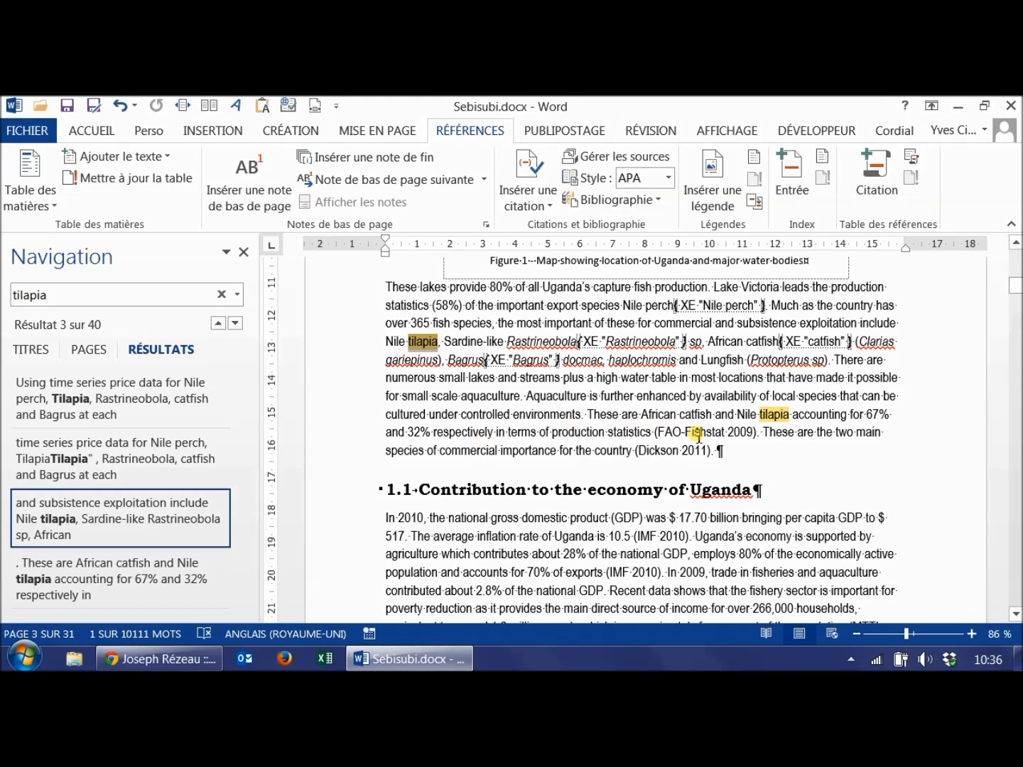
pyautogui.click(767, 419)
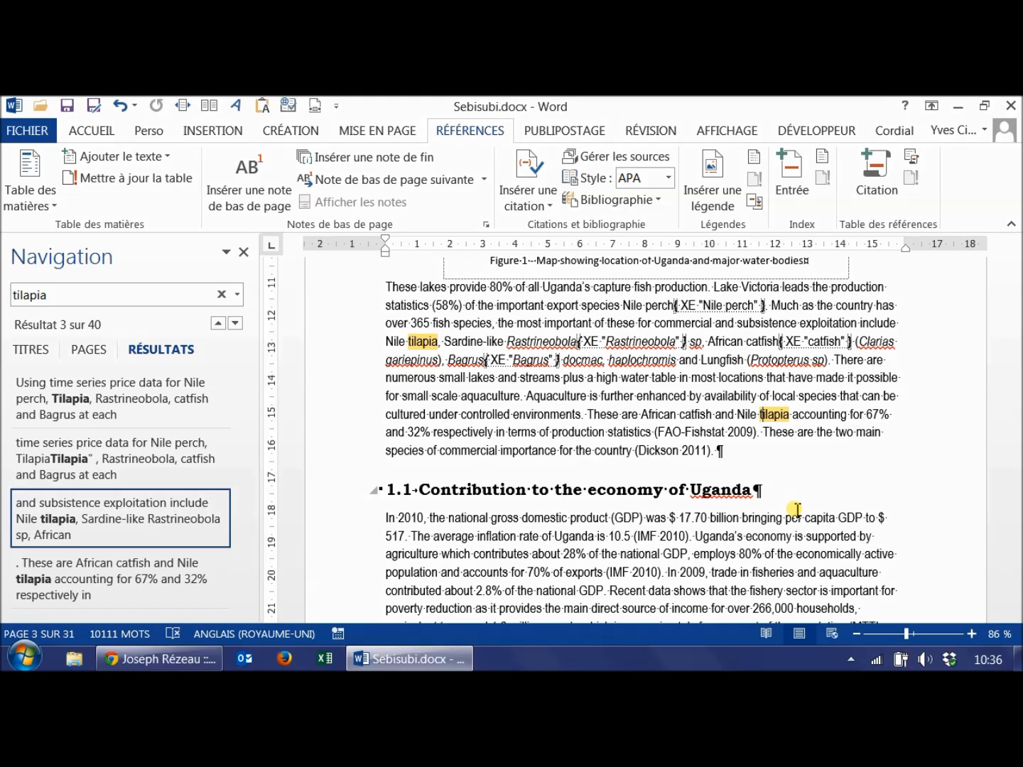
pyautogui.doubleClick(418, 342)
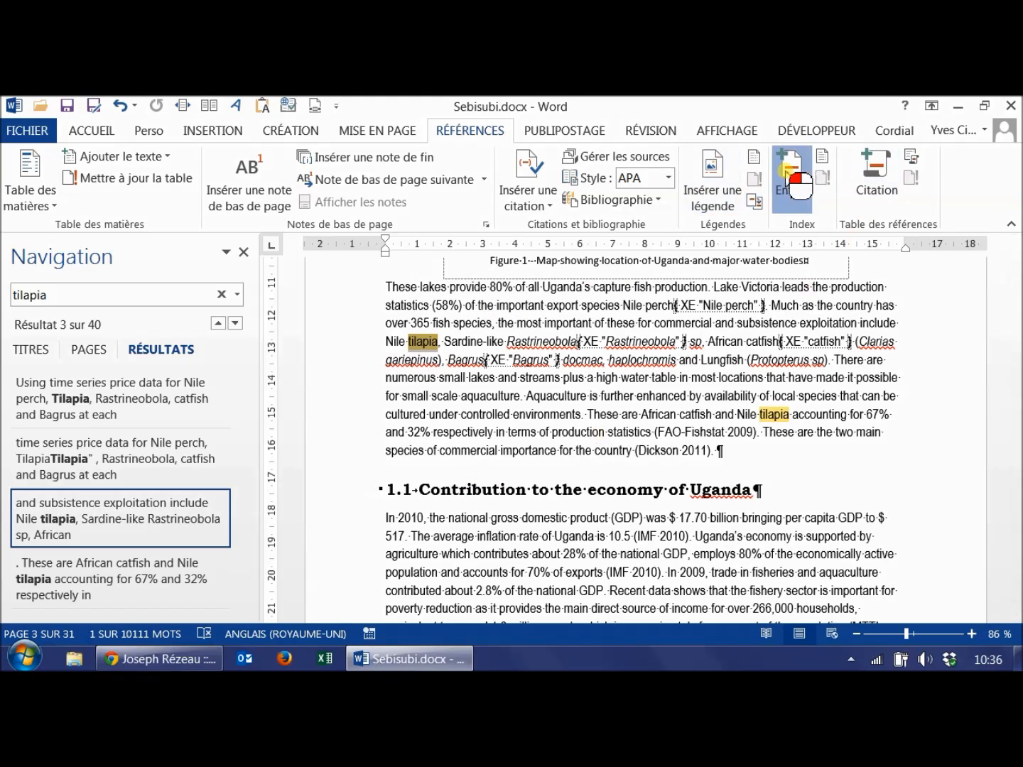
pyautogui.click(792, 175)
pyautogui.click(964, 617)
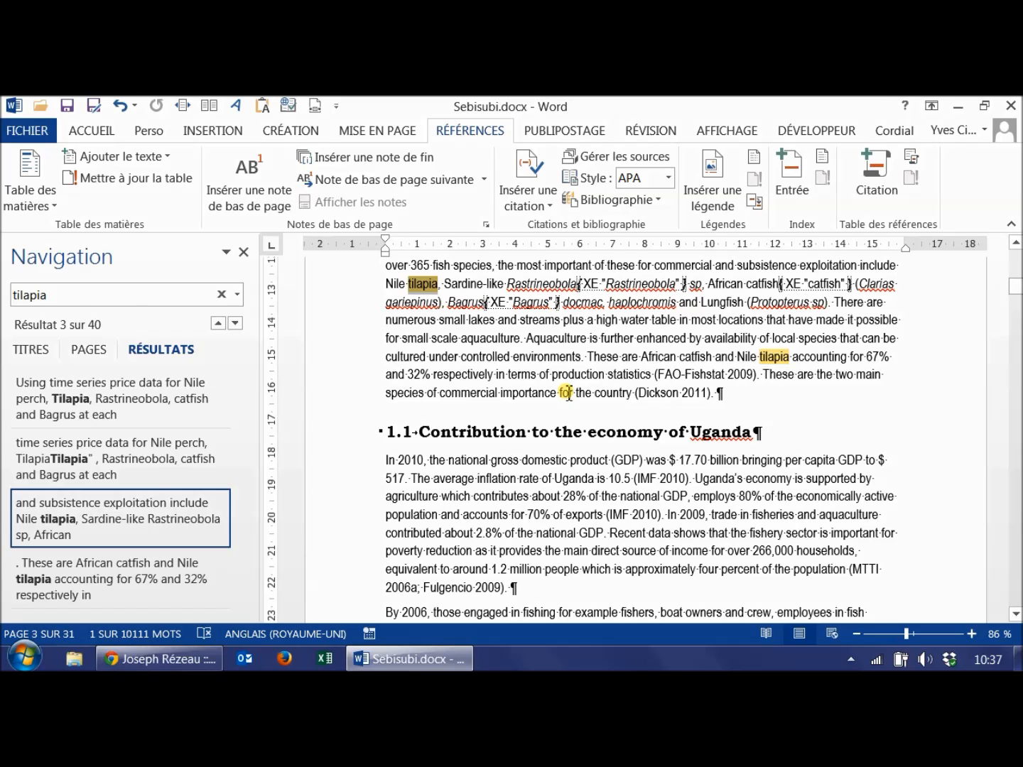
# Remove all index entry fields from the document by replacing every "^d XE" with nothing, including from the document's beginning.
pyautogui.hotkey('ctrl', 'h')
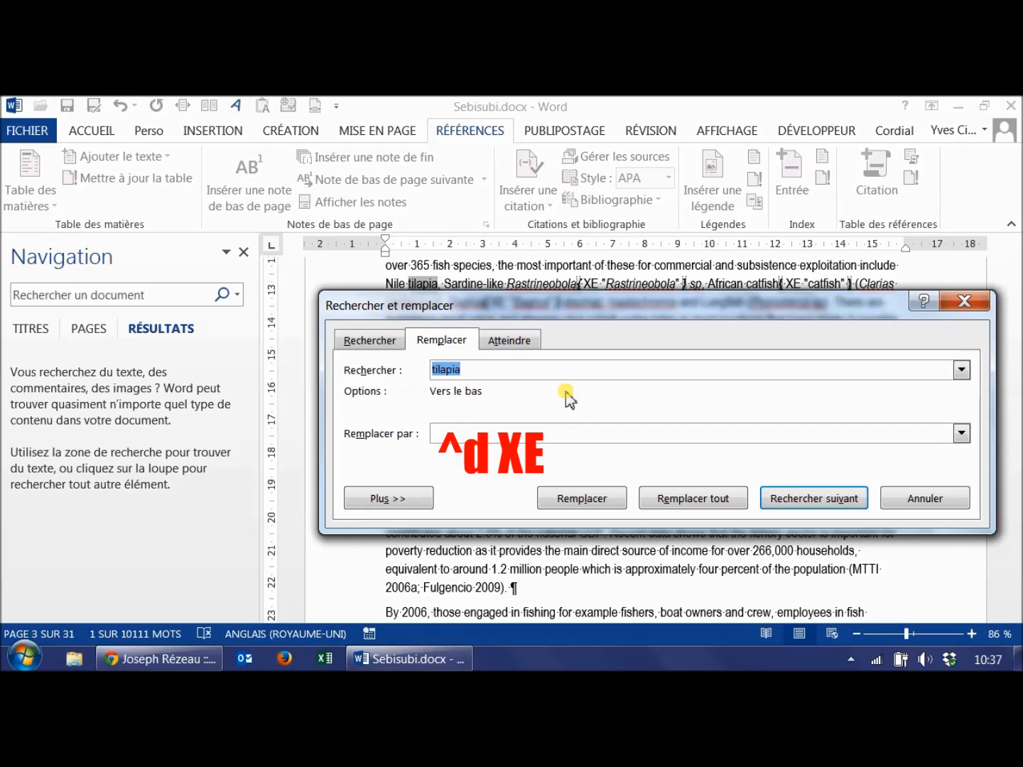
pyautogui.write('^d XE')
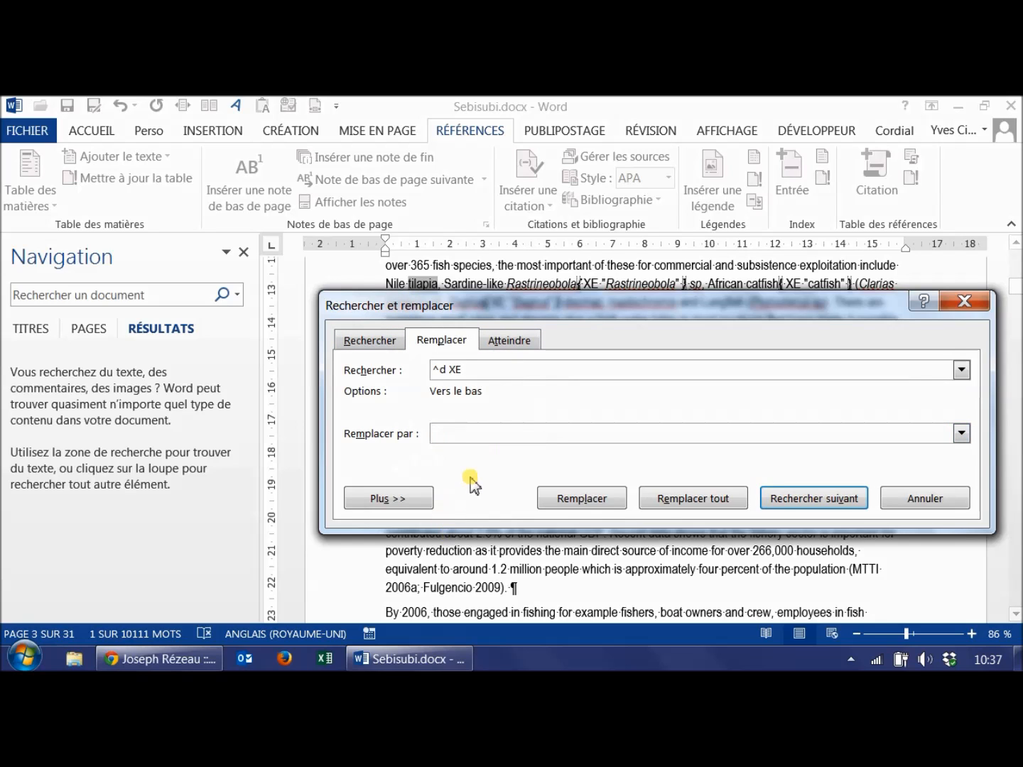
pyautogui.click(718, 501)
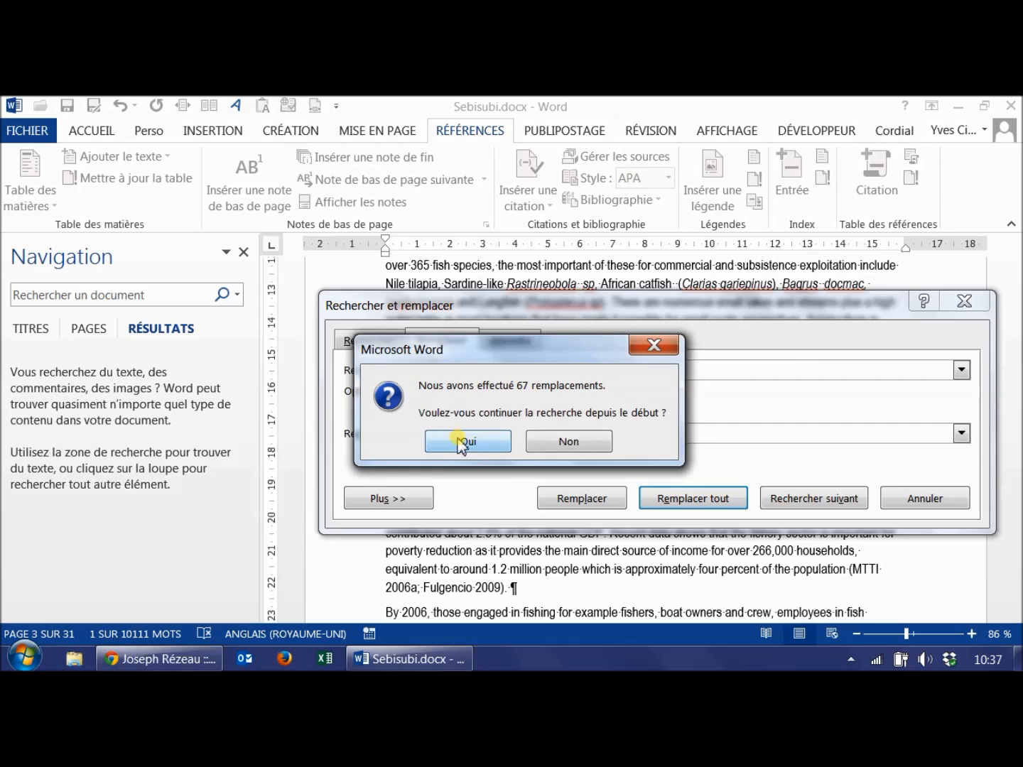
pyautogui.click(466, 443)
pyautogui.click(515, 436)
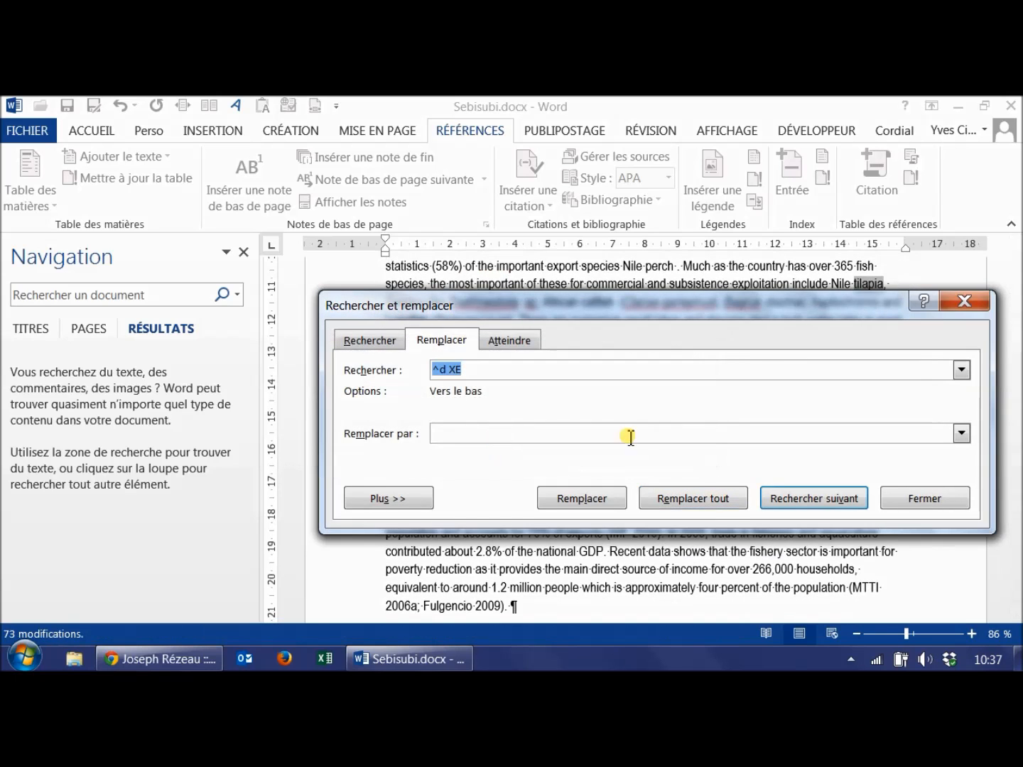
pyautogui.click(954, 502)
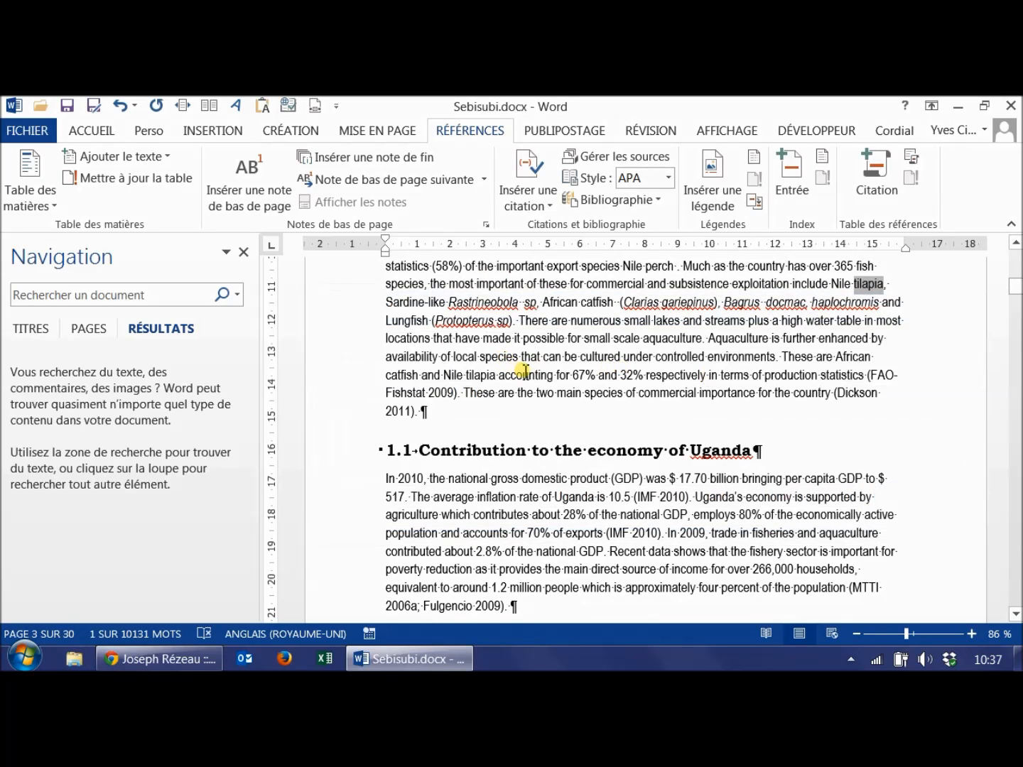
# Update the index field on the last page and delete the line it leaves under the Index heading.
pyautogui.click(574, 444)
pyautogui.hotkey('ctrl', 'End')
pyautogui.scroll(-5, 554, 472)
pyautogui.scroll(1, 498, 398)
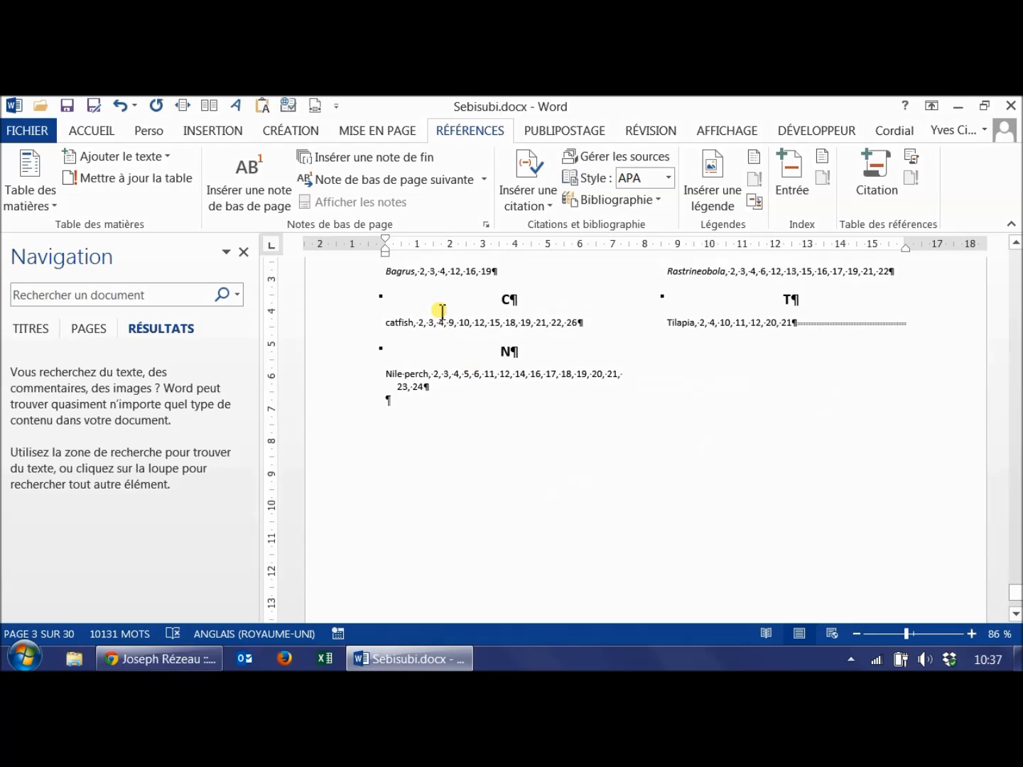
pyautogui.rightClick(440, 323)
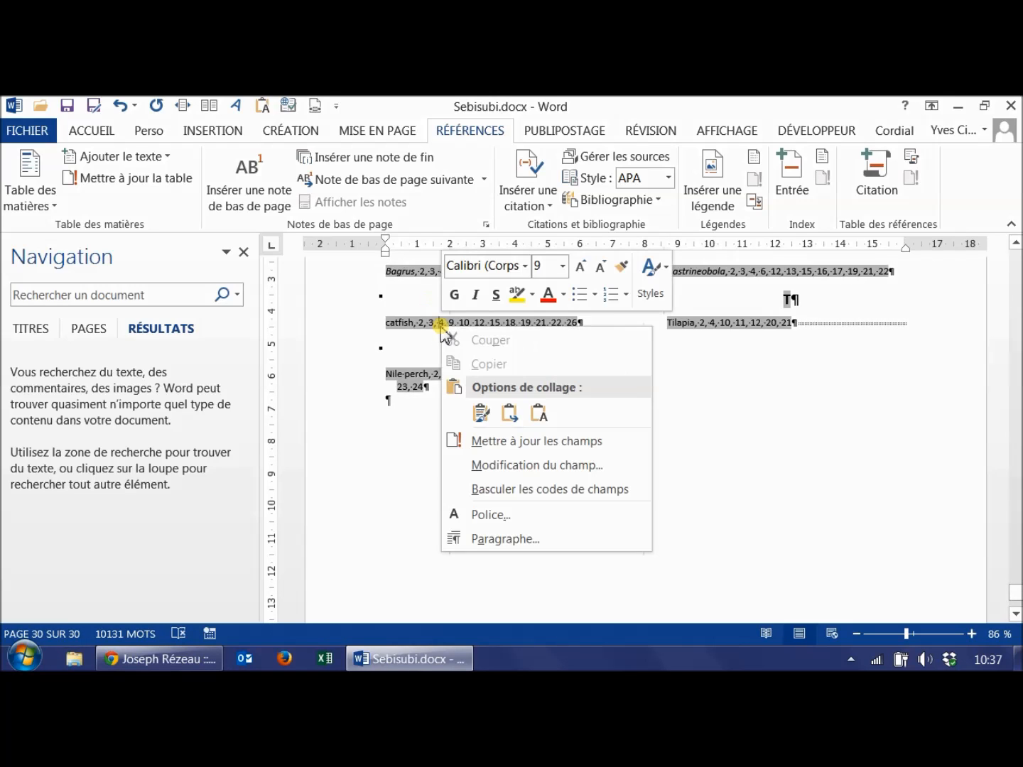
pyautogui.click(483, 443)
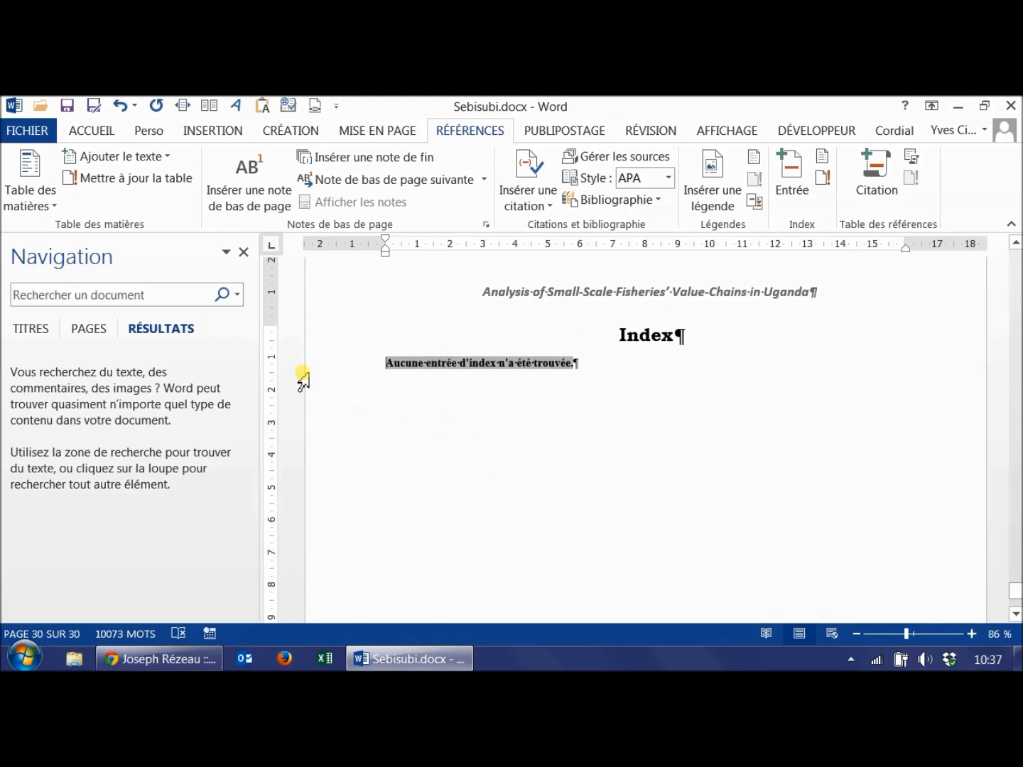
pyautogui.click(321, 371)
pyautogui.press('Delete')
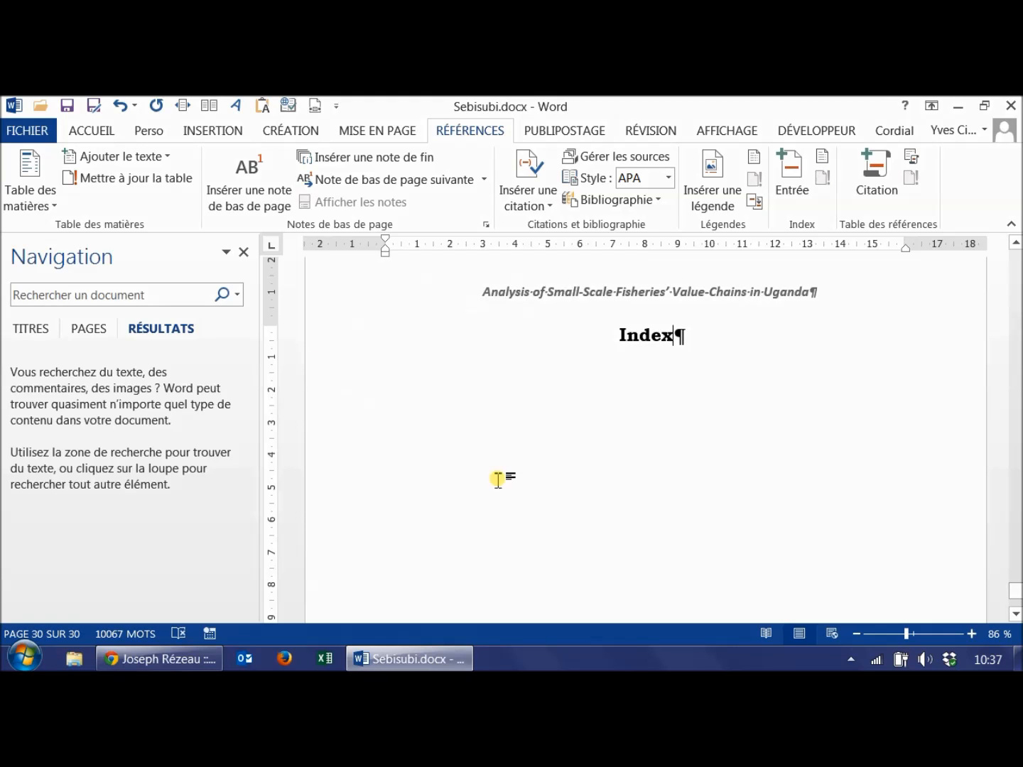
# Copy the species list from "Nile perch" to "Bagrus" in the introduction's "Using time series price data" paragraph.
pyautogui.hotkey('ctrl', 'Home')
pyautogui.press('pagedown')
pyautogui.press('pagedown')
pyautogui.press('pagedown')
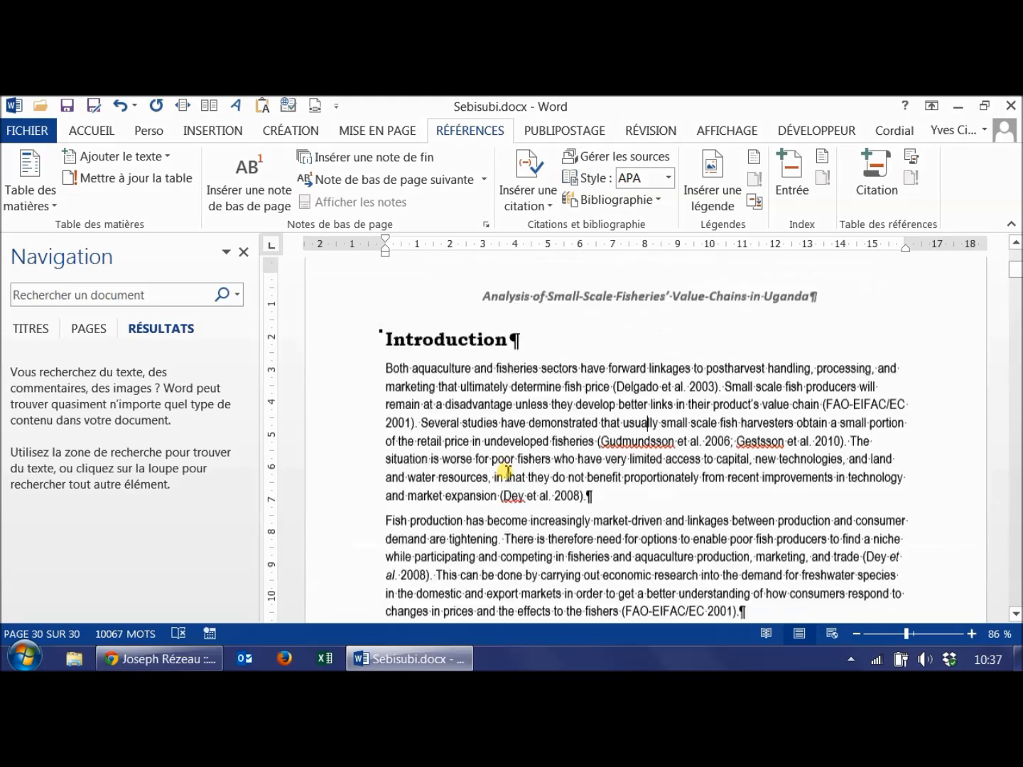
pyautogui.scroll(-3, 504, 470)
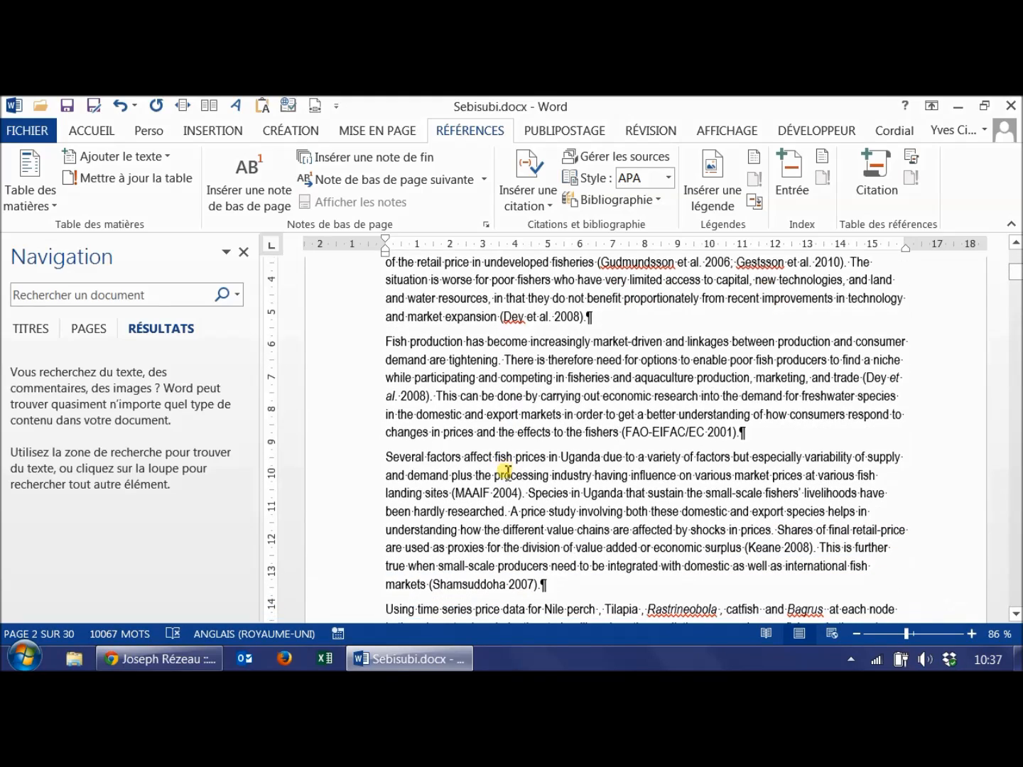
pyautogui.scroll(-3, 514, 548)
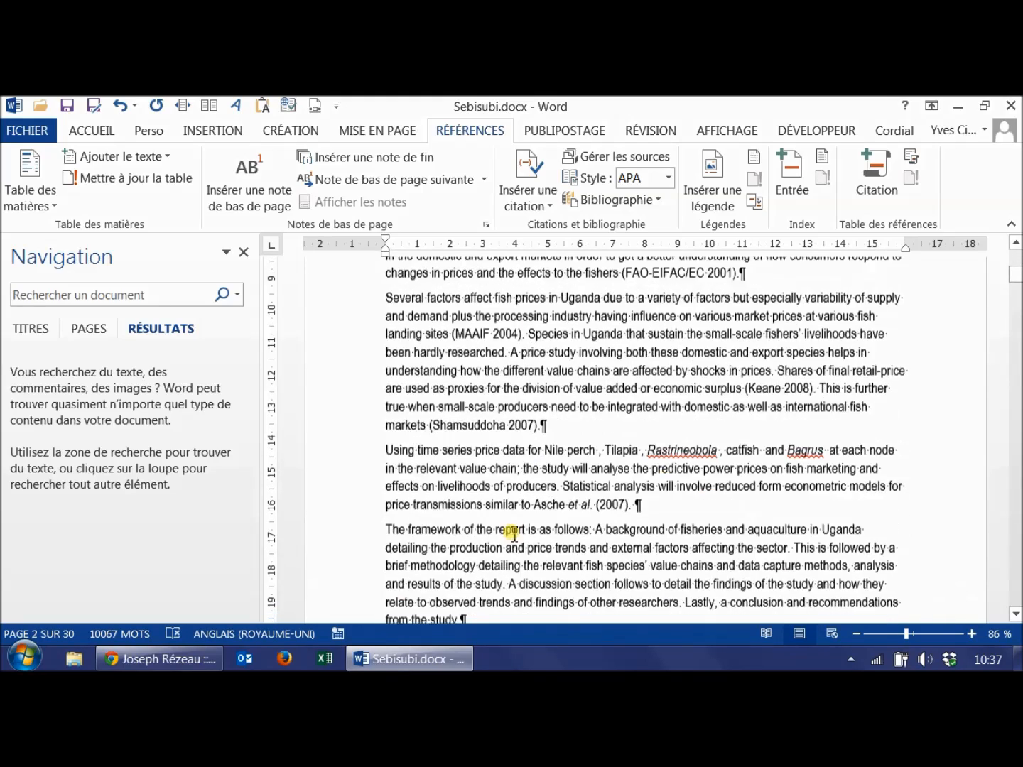
pyautogui.moveTo(549, 444); pyautogui.dragTo(828, 446)
pyautogui.hotkey('ctrl', 'c')
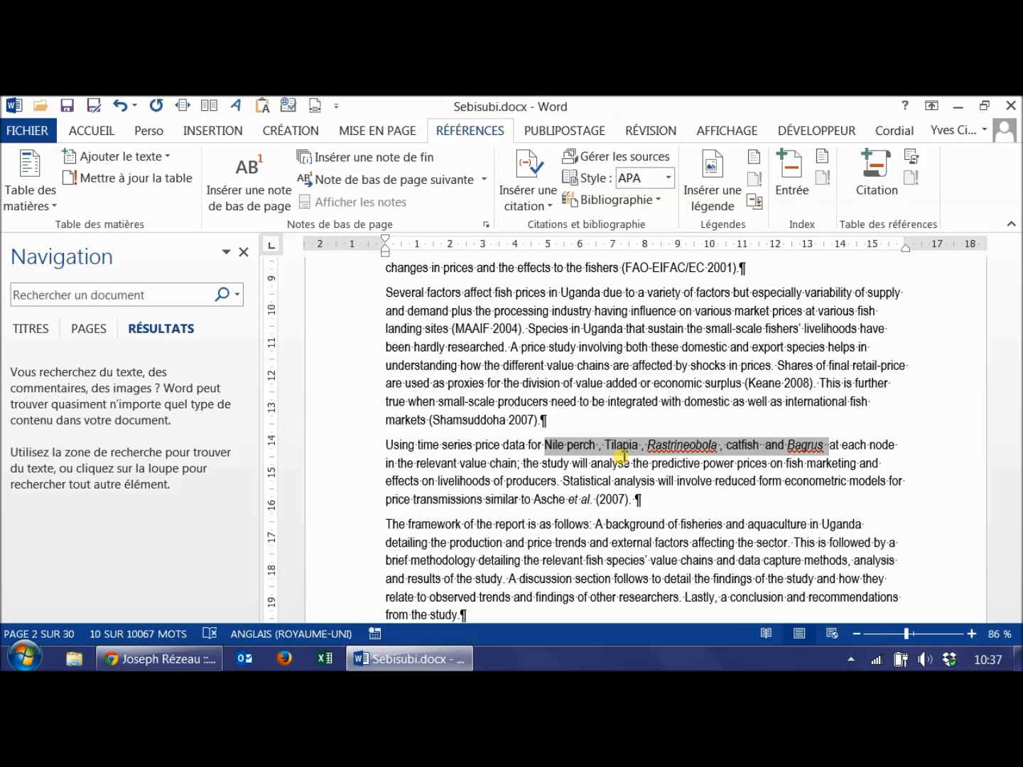
# Create a new blank document, paste the copied species list, and start a new line below it.
pyautogui.hotkey('ctrl', 'n')
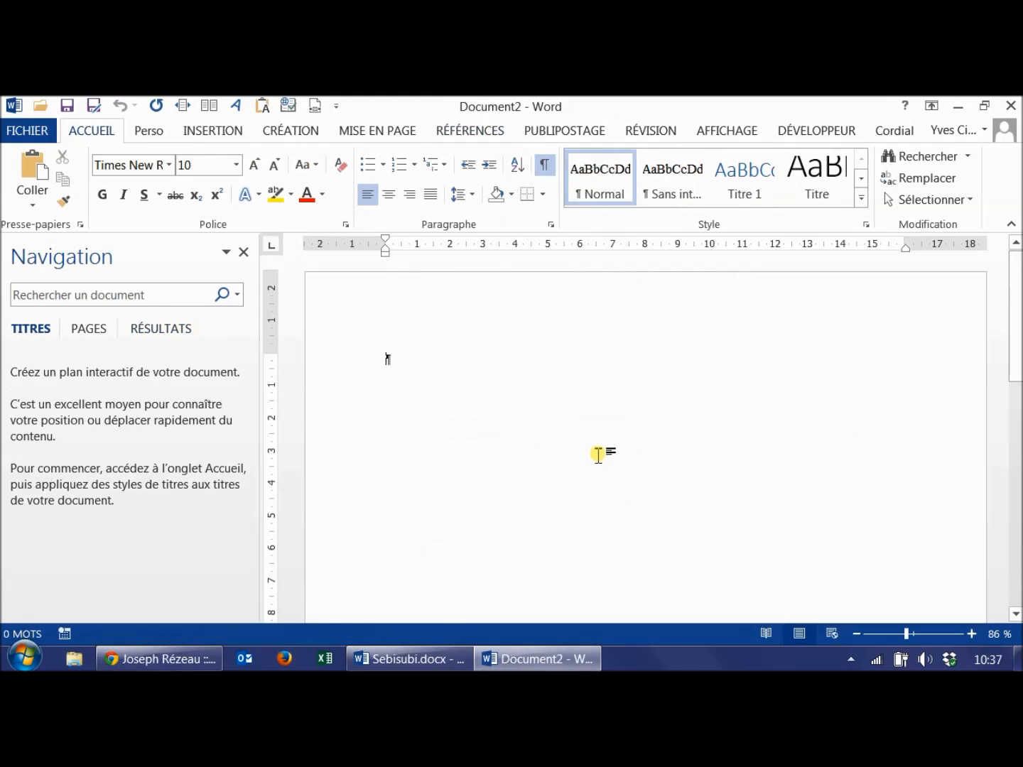
pyautogui.hotkey('ctrl', 'v')
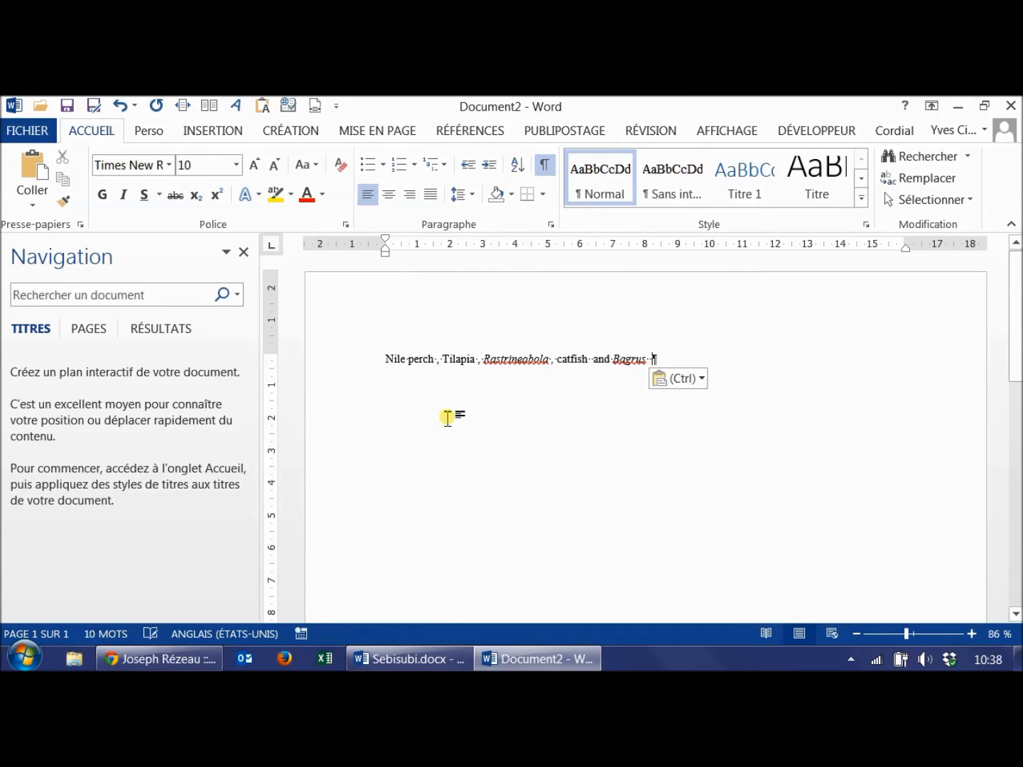
pyautogui.press('Escape')
pyautogui.press('Return')
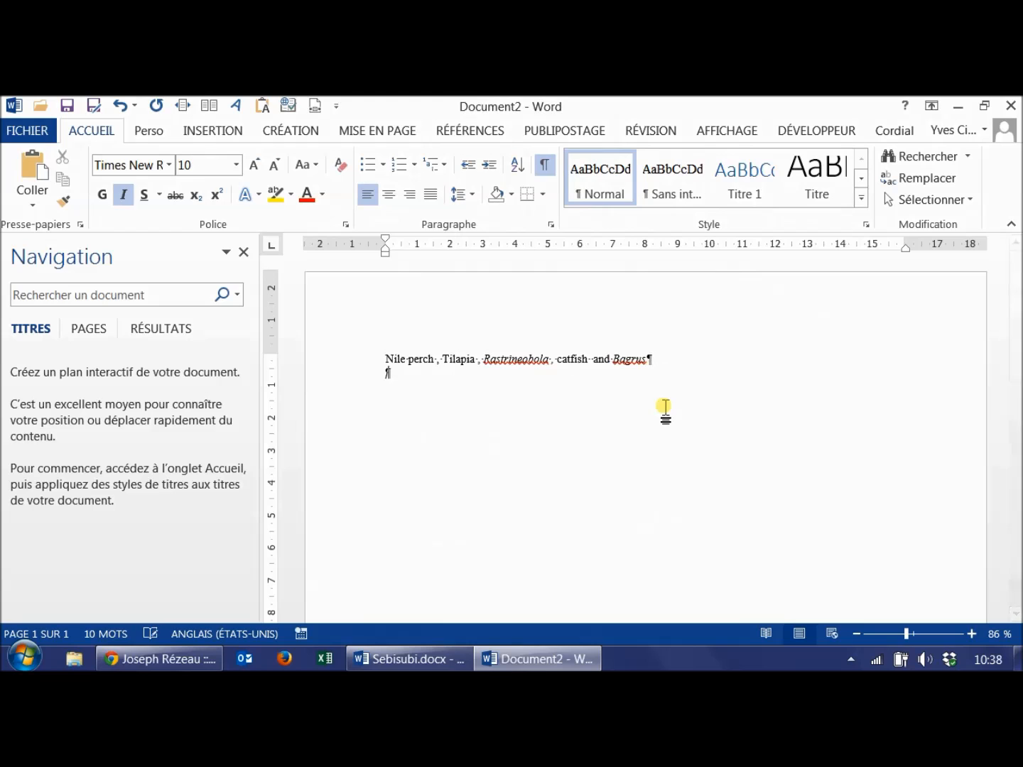
# Insert a table of two columns and seven rows below the species list.
pyautogui.click(194, 132)
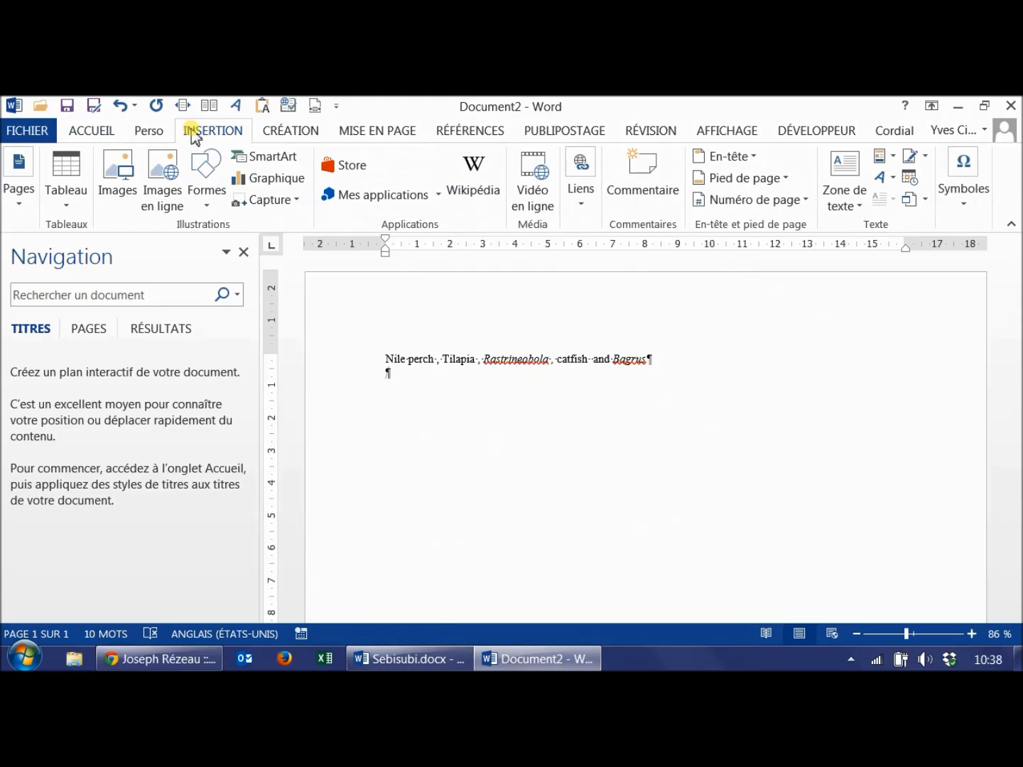
pyautogui.click(67, 193)
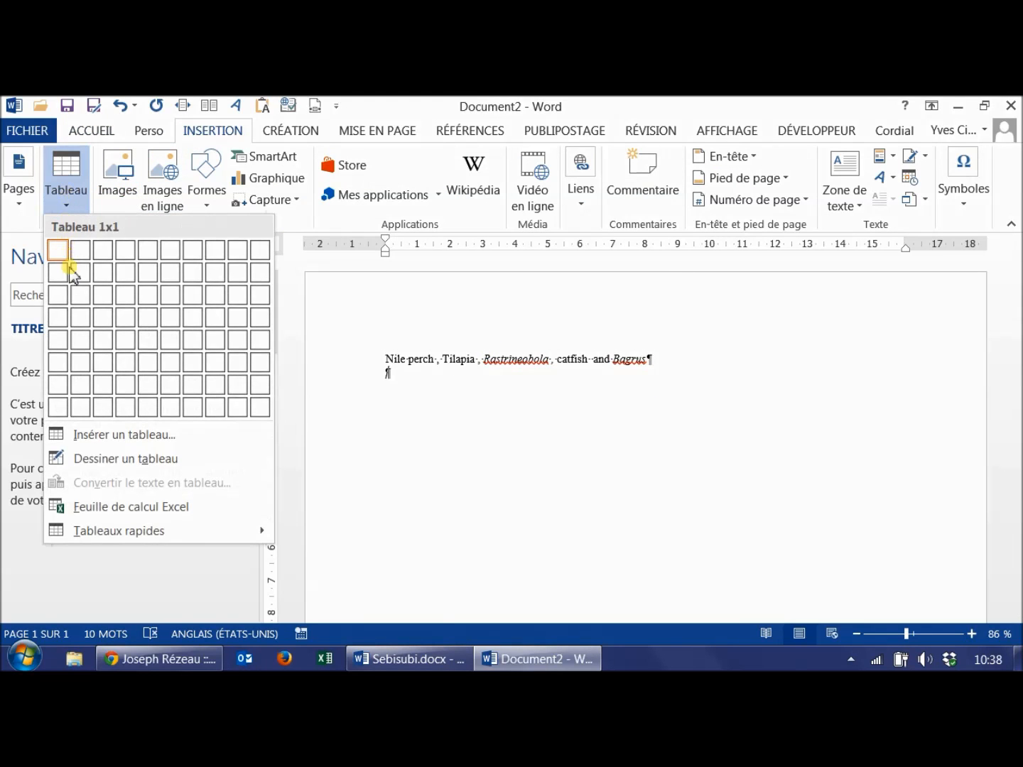
pyautogui.click(81, 387)
# Close the navigation pane and hide the formatting marks.
pyautogui.click(244, 253)
pyautogui.click(89, 131)
pyautogui.click(554, 168)
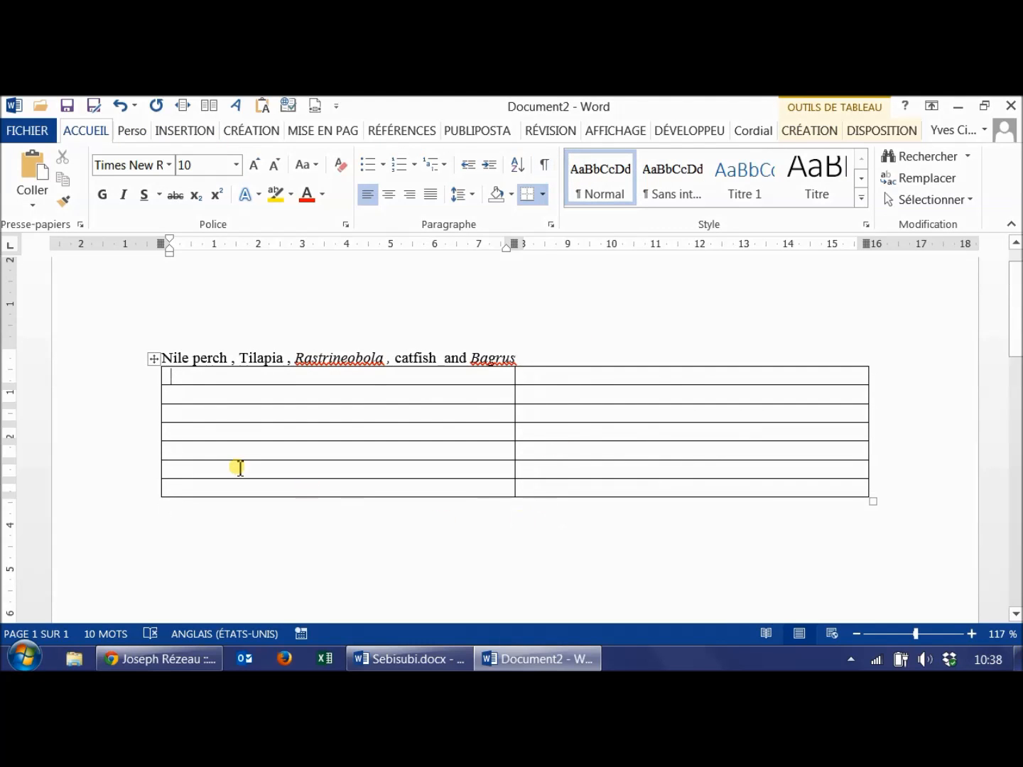
# Move "Nile perch" and "Tilapia" from the list into the first two rows' first column, and copy each into the second column.
pyautogui.moveTo(179, 361)
pyautogui.mouseDown()
pyautogui.moveTo(217, 365)
pyautogui.moveTo(201, 388)
pyautogui.moveTo(192, 373)
pyautogui.mouseUp()
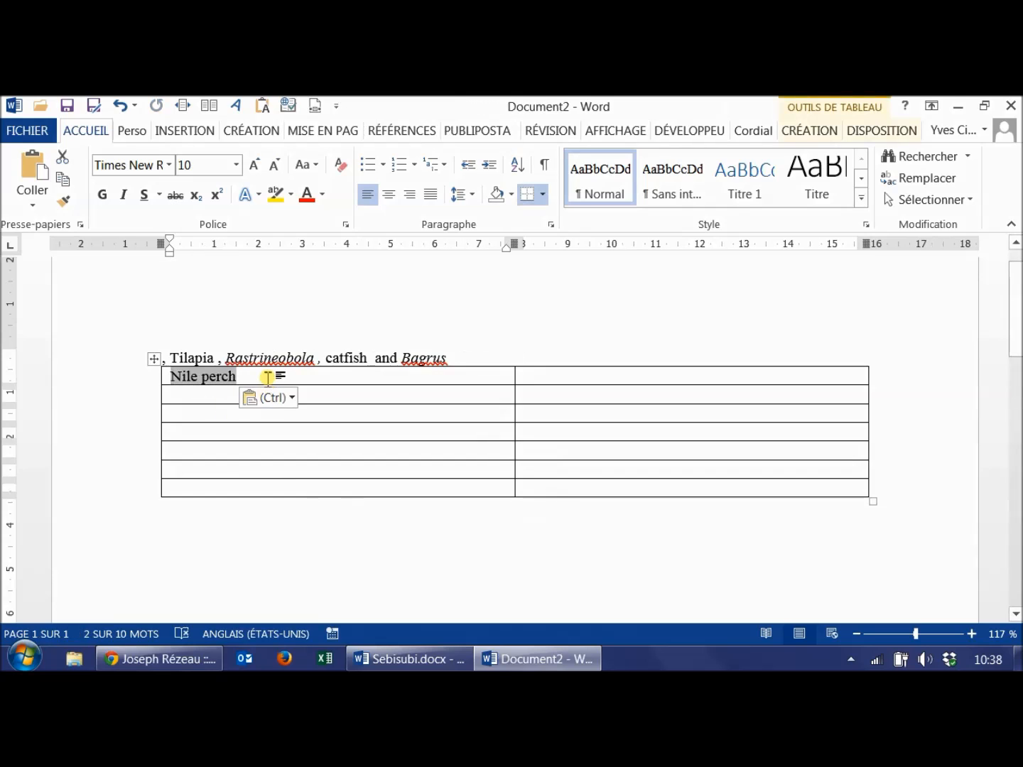
pyautogui.click(532, 380)
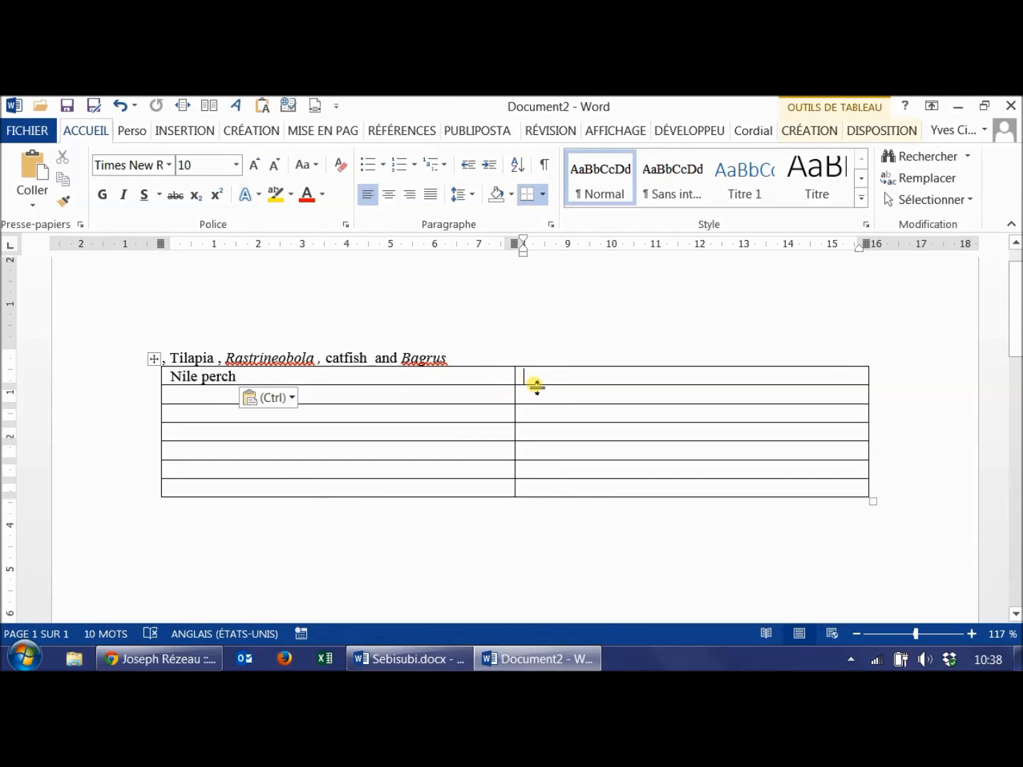
pyautogui.moveTo(171, 376); pyautogui.dragTo(561, 386)
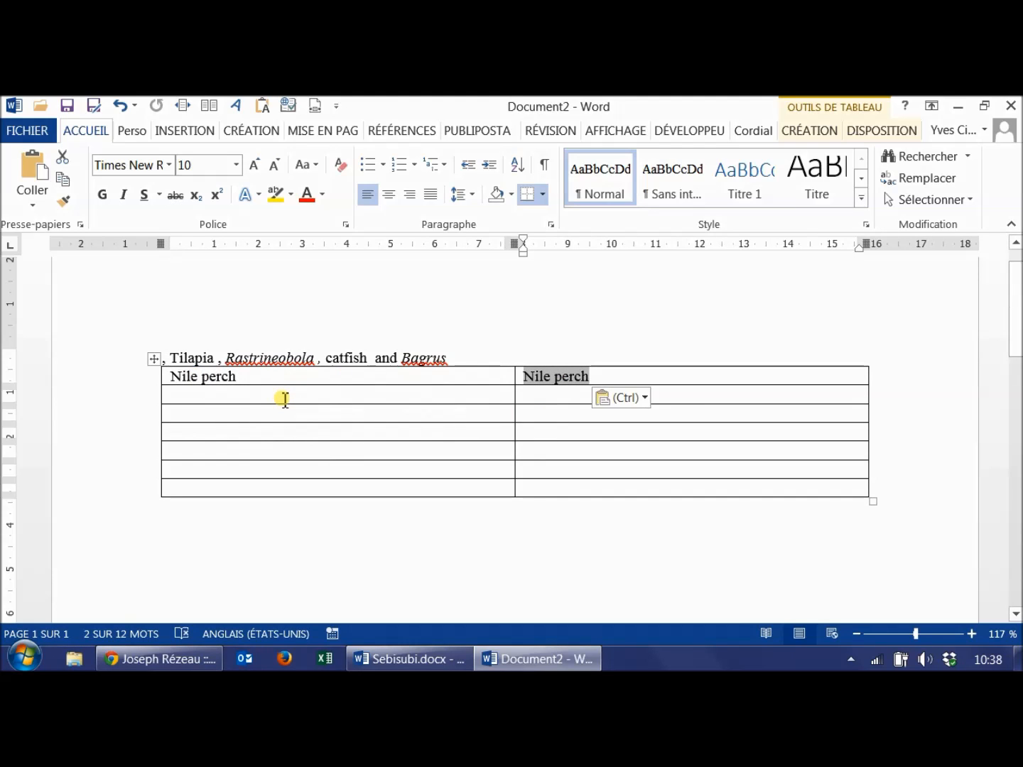
pyautogui.doubleClick(183, 359)
pyautogui.hotkey('ctrl', 'c')
pyautogui.moveTo(186, 362); pyautogui.dragTo(183, 397)
pyautogui.moveTo(292, 394); pyautogui.dragTo(561, 392)
# Fill the table's third row with lowercase "tilapia" in the first column and "Tilapia" in the second.
pyautogui.click(248, 415)
pyautogui.hotkey('ctrl', 'v')
pyautogui.click(166, 414)
pyautogui.click(178, 422)
pyautogui.press('BackSpace')
pyautogui.write('t')
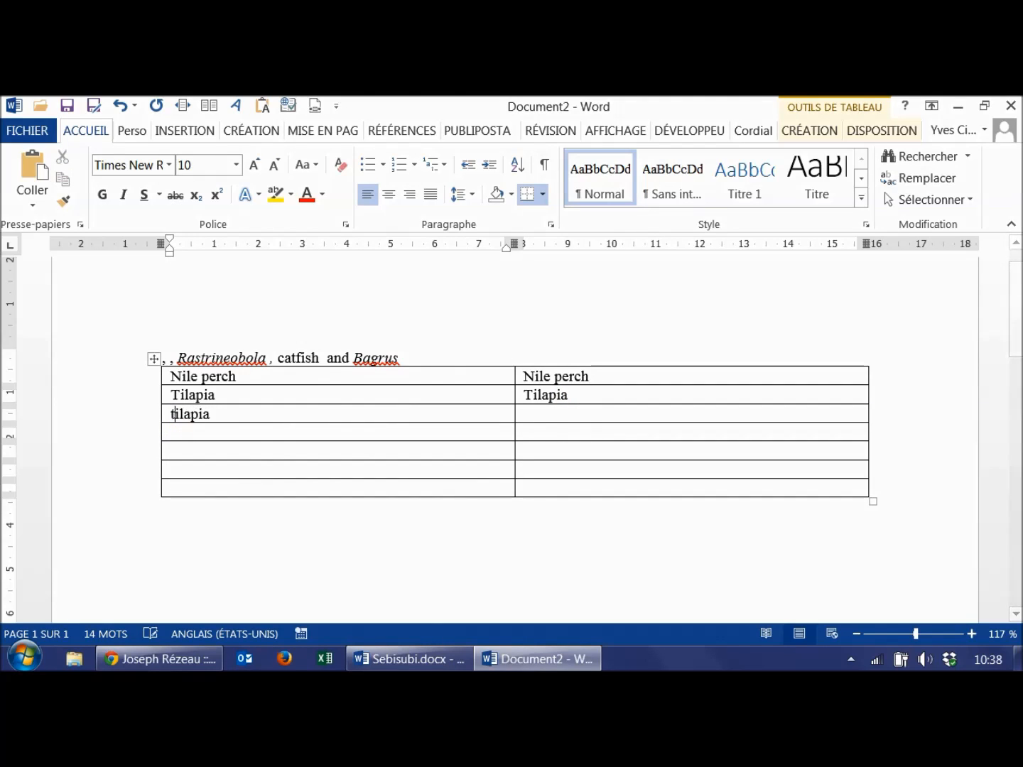
pyautogui.doubleClick(550, 393)
pyautogui.hotkey('ctrl', 'c')
pyautogui.click(550, 416)
pyautogui.hotkey('ctrl', 'v')
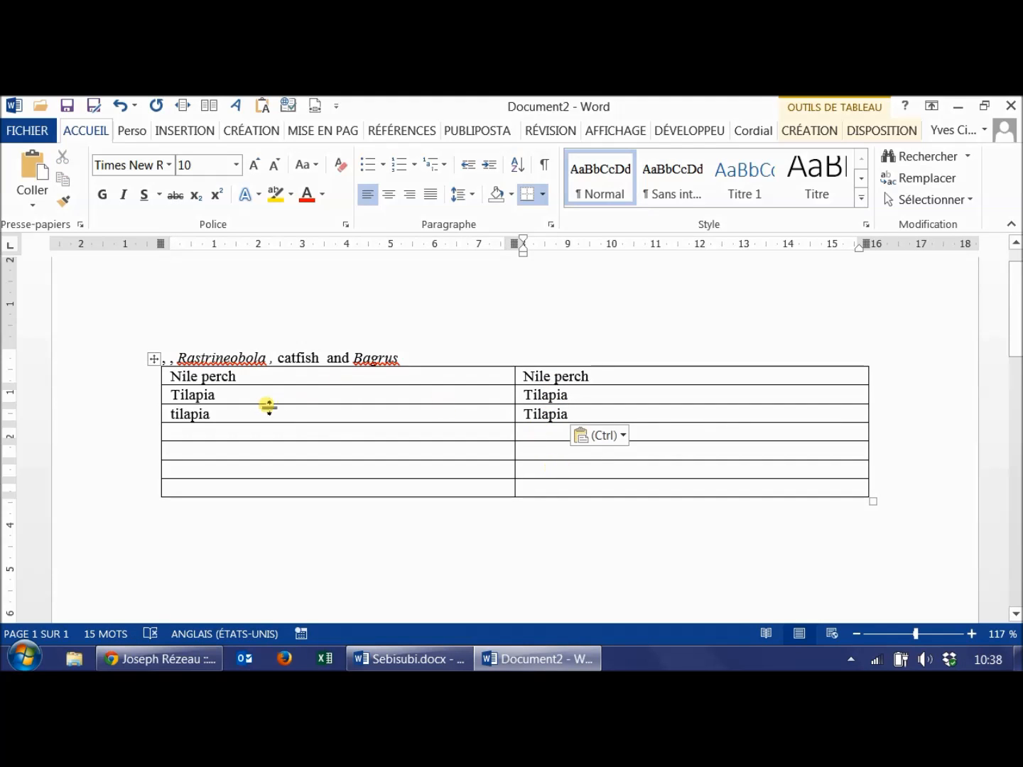
# Copy "Rastrineobola" from the list into both cells of the table's fourth row.
pyautogui.doubleClick(214, 359)
pyautogui.hotkey('ctrl', 'c')
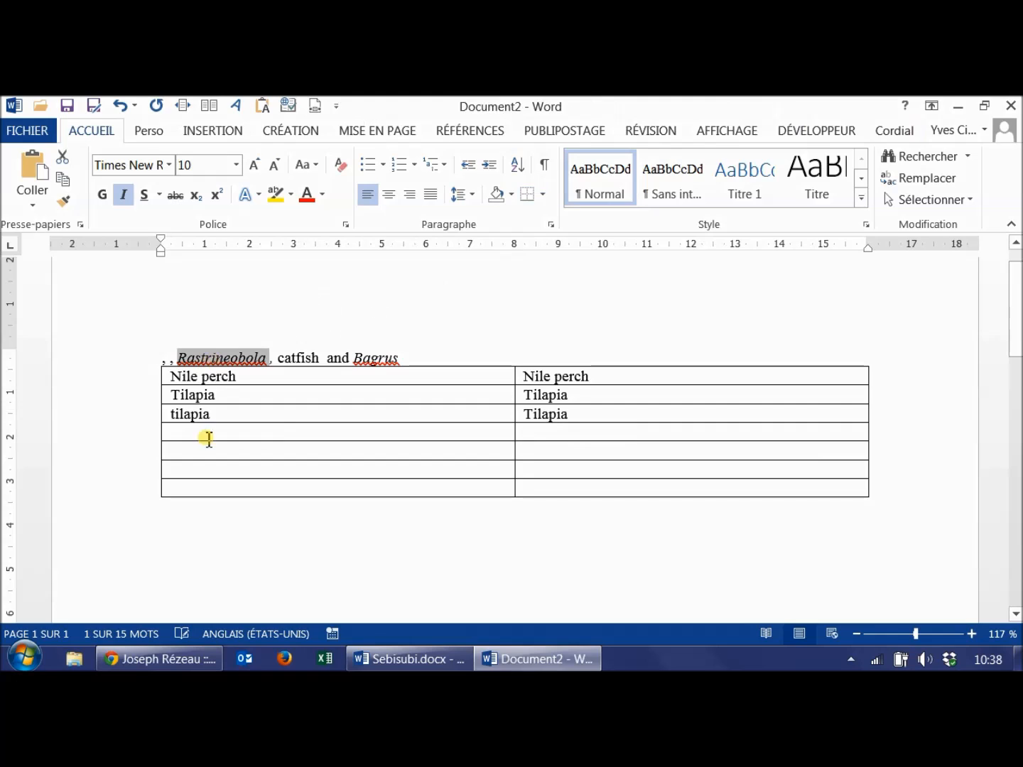
pyautogui.click(207, 436)
pyautogui.hotkey('ctrl', 'v')
pyautogui.click(537, 437)
pyautogui.hotkey('ctrl', 'v')
# Fill the table's fifth row with lowercase "rastrineobola" in the first column and "Rastrineobola" in the second.
pyautogui.click(253, 455)
pyautogui.hotkey('ctrl', 'v')
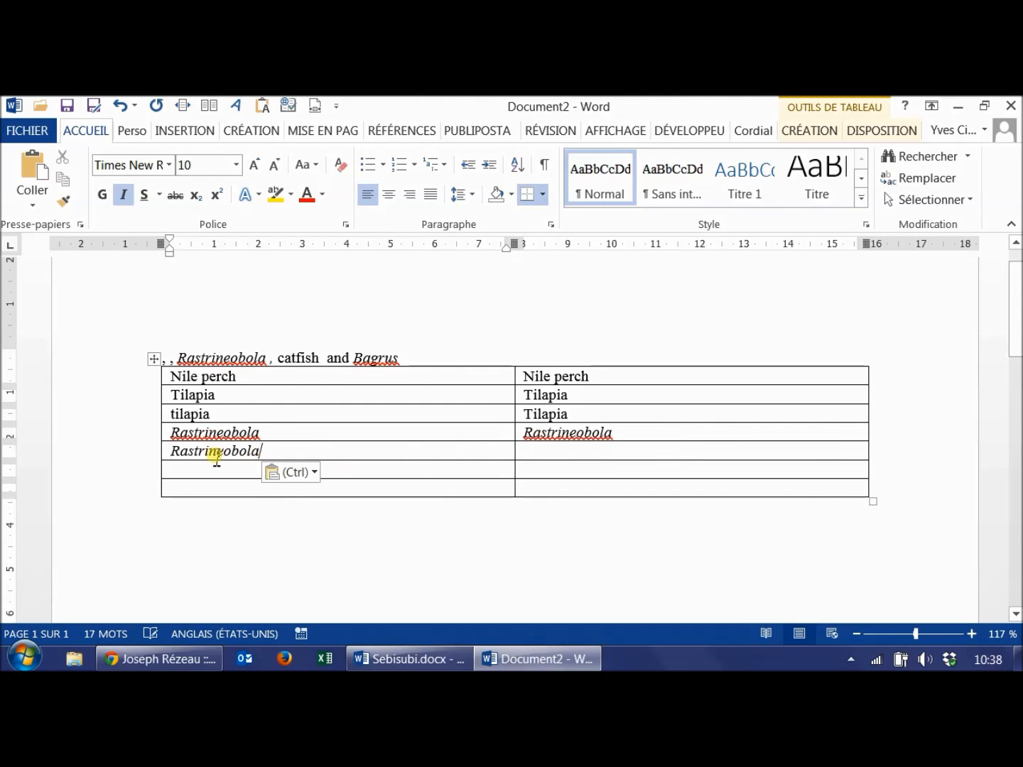
pyautogui.click(536, 453)
pyautogui.hotkey('ctrl', 'v')
pyautogui.click(222, 455)
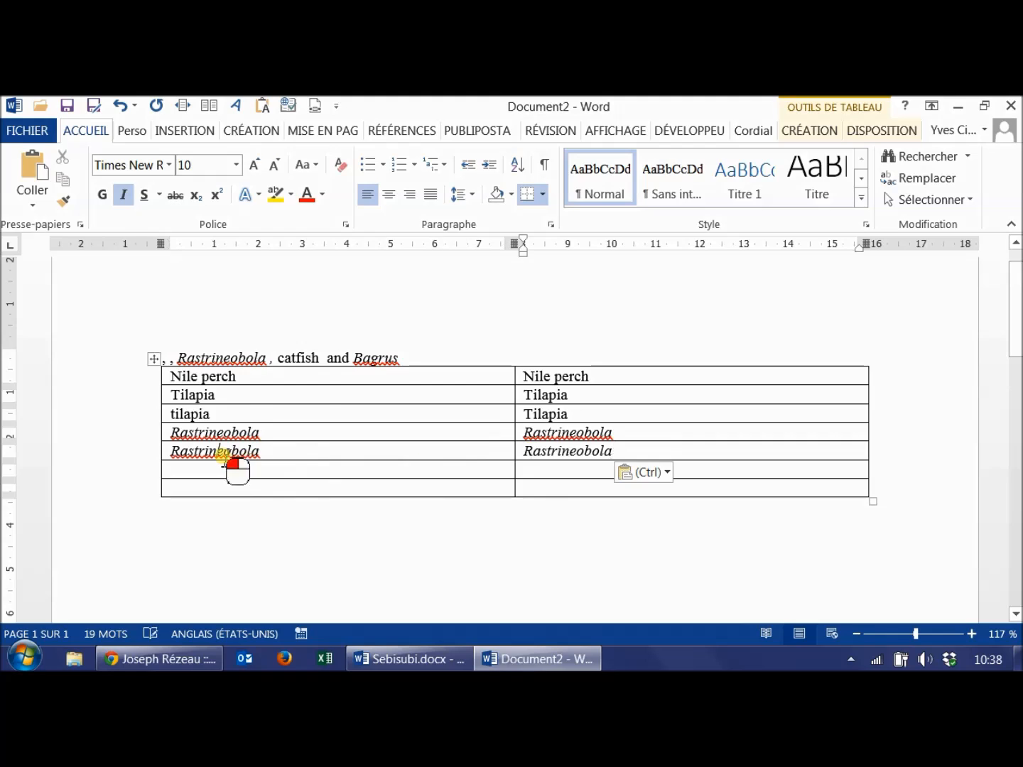
pyautogui.doubleClick(222, 456)
pyautogui.hotkey('shift', 'F3')
pyautogui.hotkey('shift', 'F3')
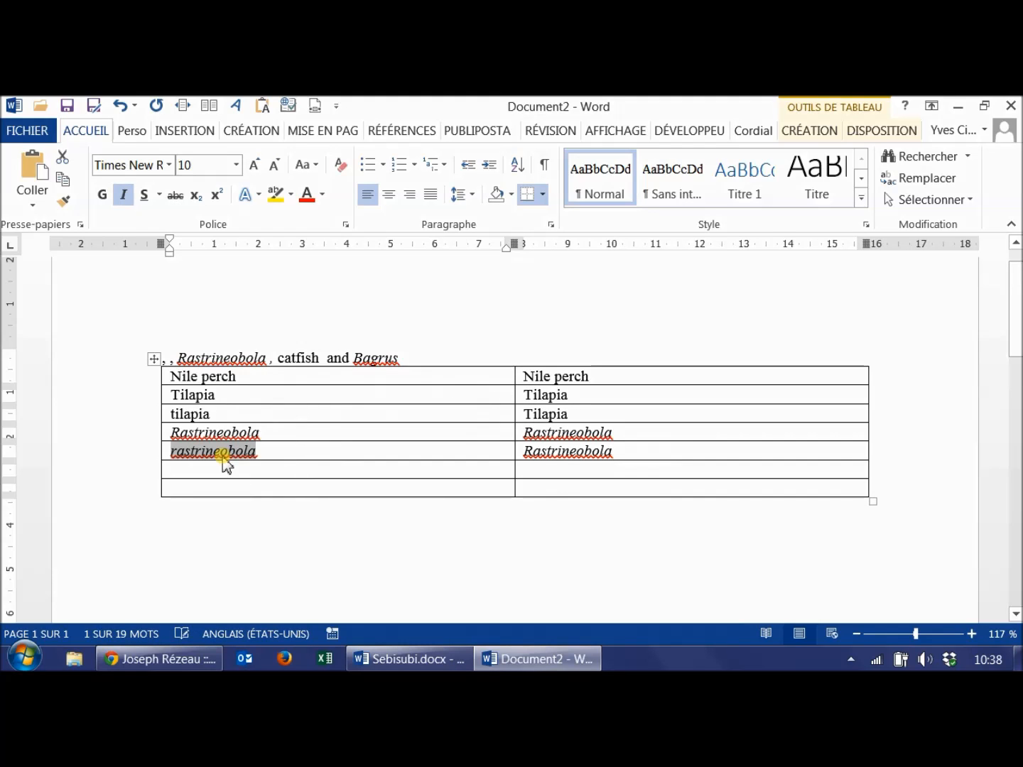
pyautogui.click(238, 456)
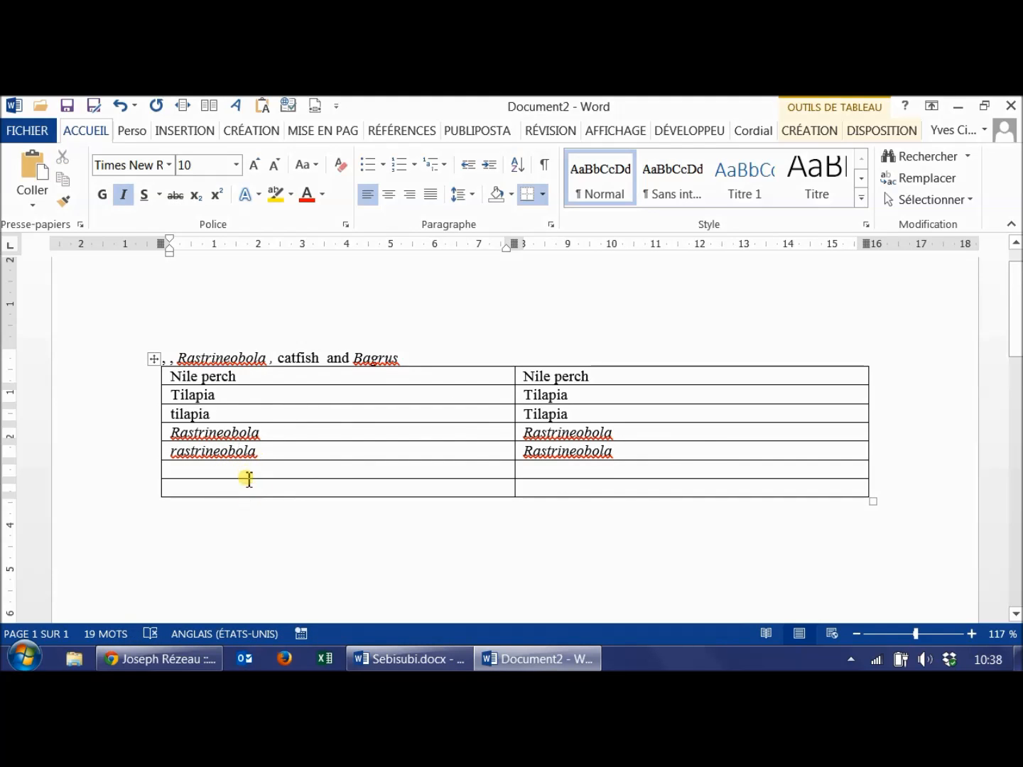
# Remove the text before "catfish" in the list above the table, and copy "catfish" into both cells of the table's sixth row.
pyautogui.moveTo(277, 359); pyautogui.dragTo(119, 358)
pyautogui.press('Delete')
pyautogui.doubleClick(178, 358)
pyautogui.hotkey('ctrl', 'c')
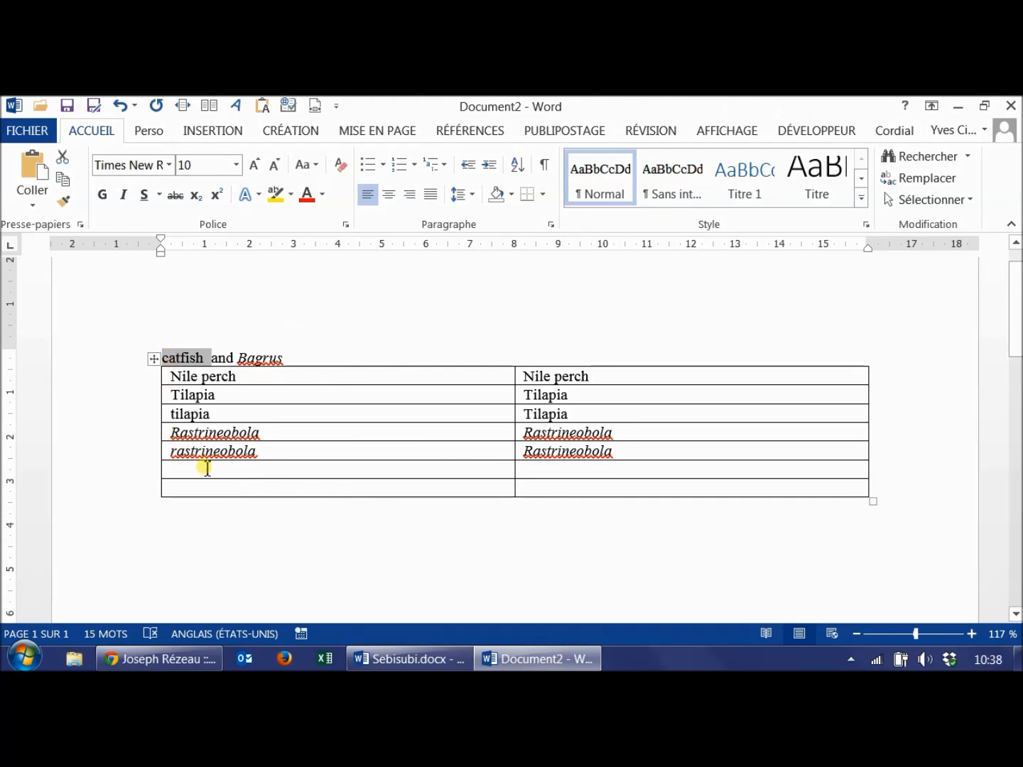
pyautogui.click(205, 471)
pyautogui.hotkey('ctrl', 'v')
pyautogui.click(558, 473)
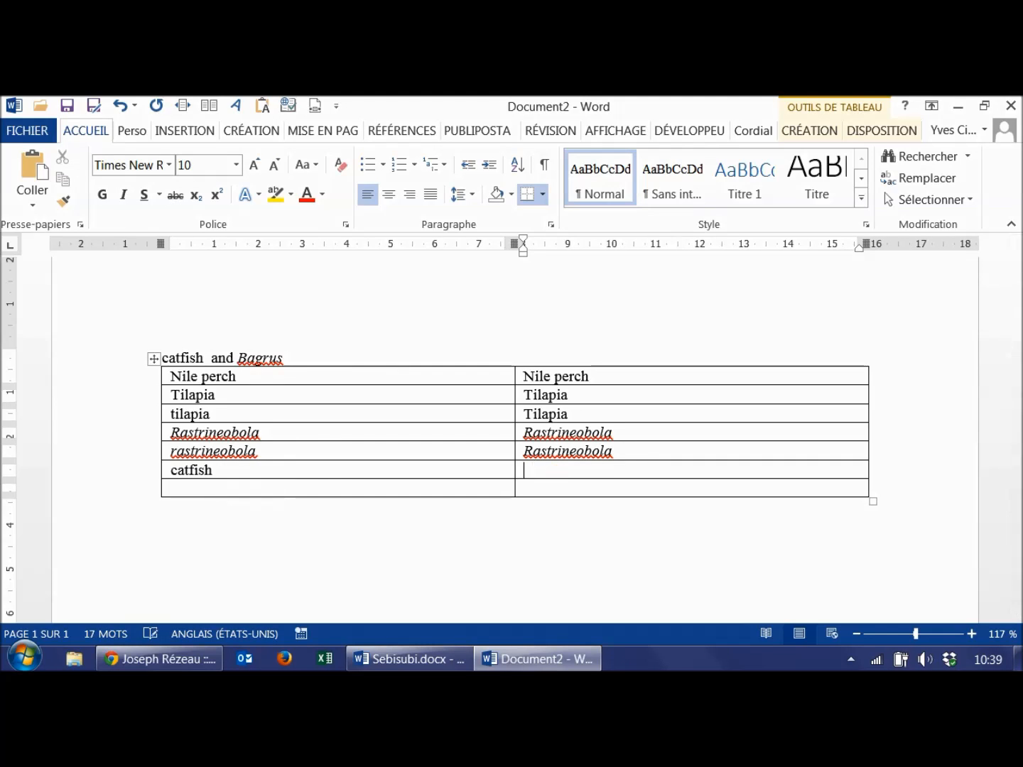
pyautogui.hotkey('ctrl', 'v')
pyautogui.doubleClick(558, 472)
pyautogui.hotkey('ctrl', 'c')
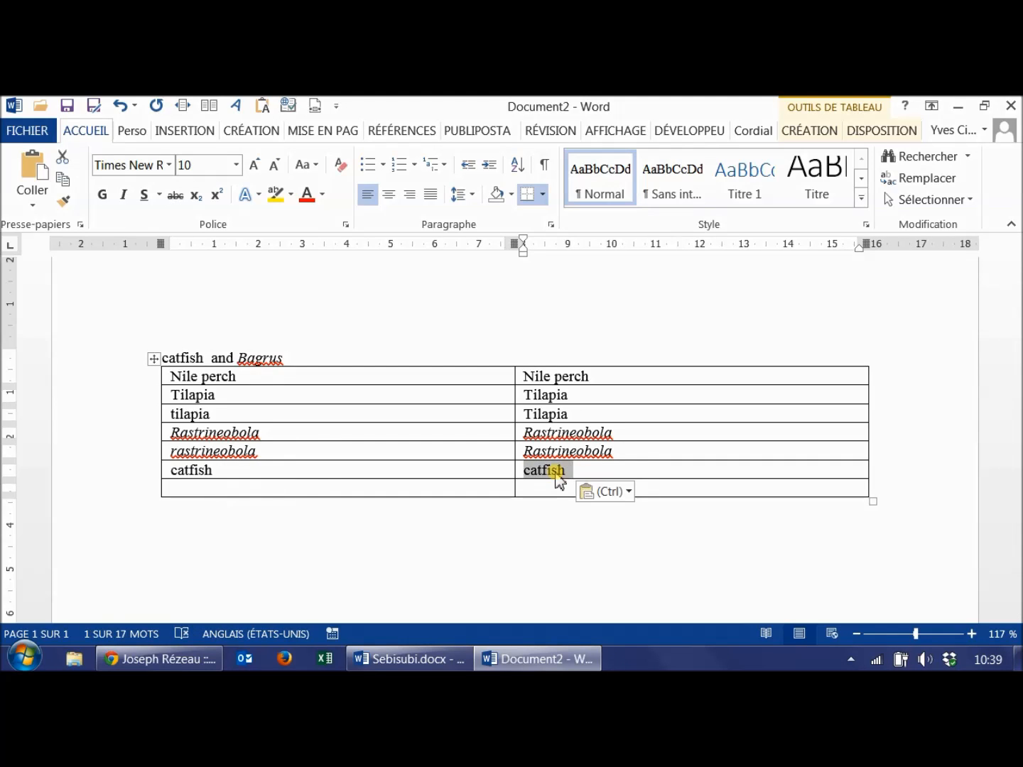
pyautogui.press('Right')
pyautogui.press('BackSpace')
pyautogui.press('BackSpace')
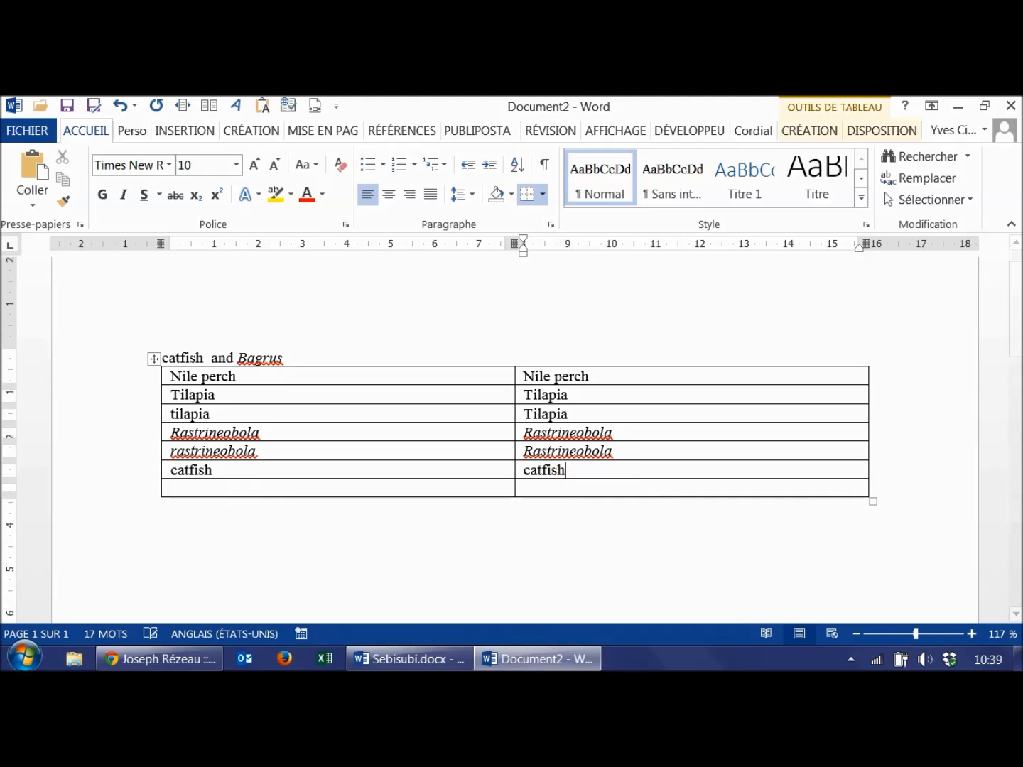
# Fill the first cell of the table's seventh row with capitalized "Catfish".
pyautogui.click(200, 488)
pyautogui.hotkey('ctrl', 'v')
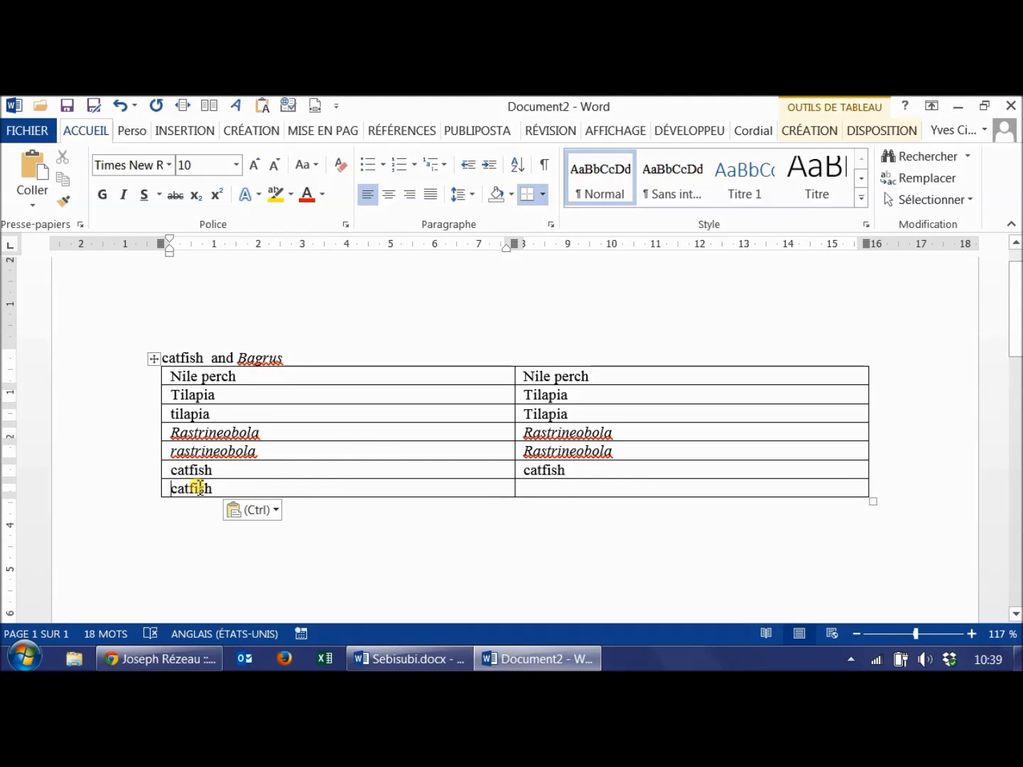
pyautogui.press('Delete')
pyautogui.write('C')
pyautogui.press('End')
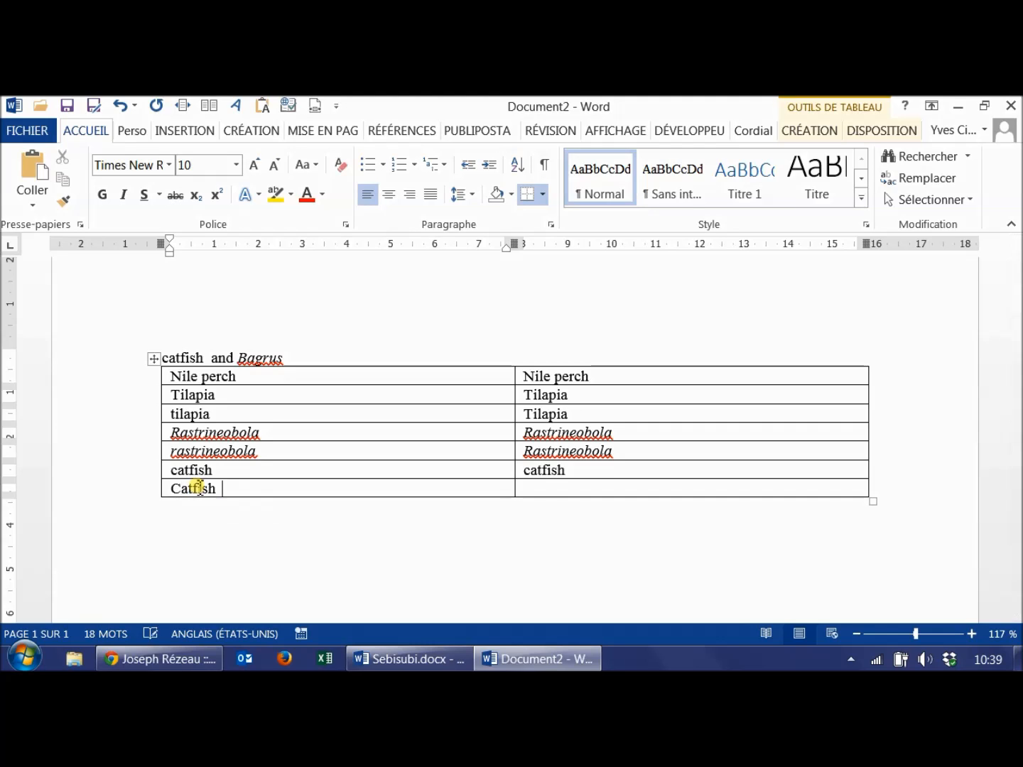
# Enter "Catfish" in the second column of the table's seventh row, without trailing spaces.
pyautogui.press('Tab')
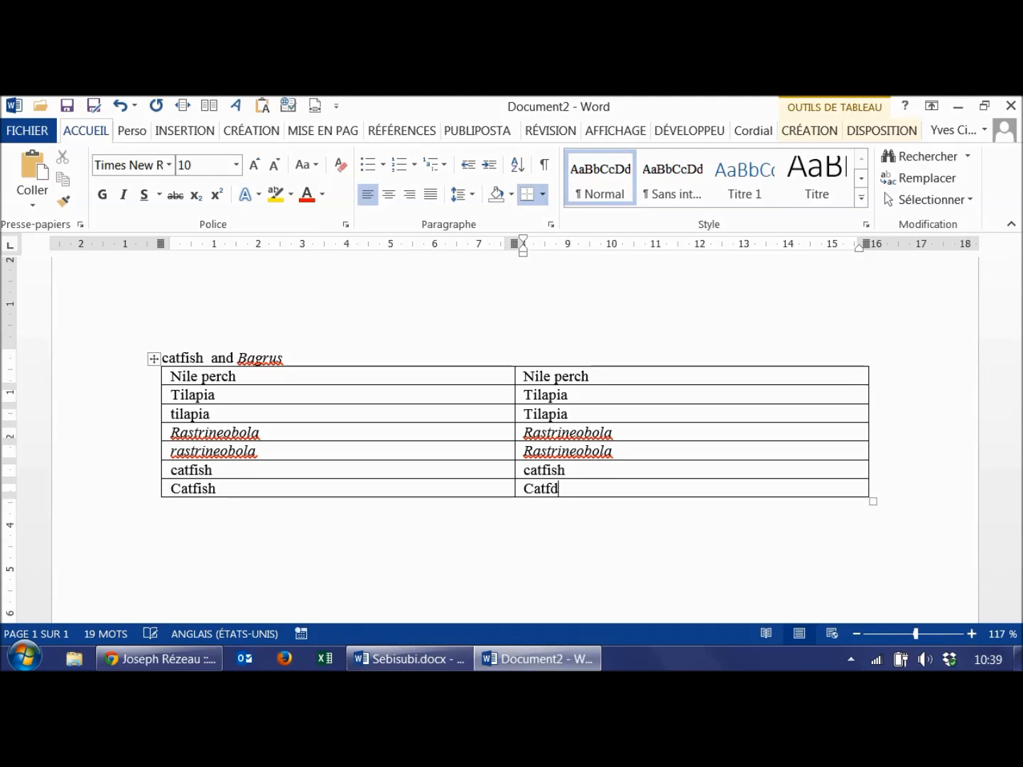
pyautogui.write('Cati')
pyautogui.press('BackSpace')
pyautogui.hotkey('ctrl', 'v')
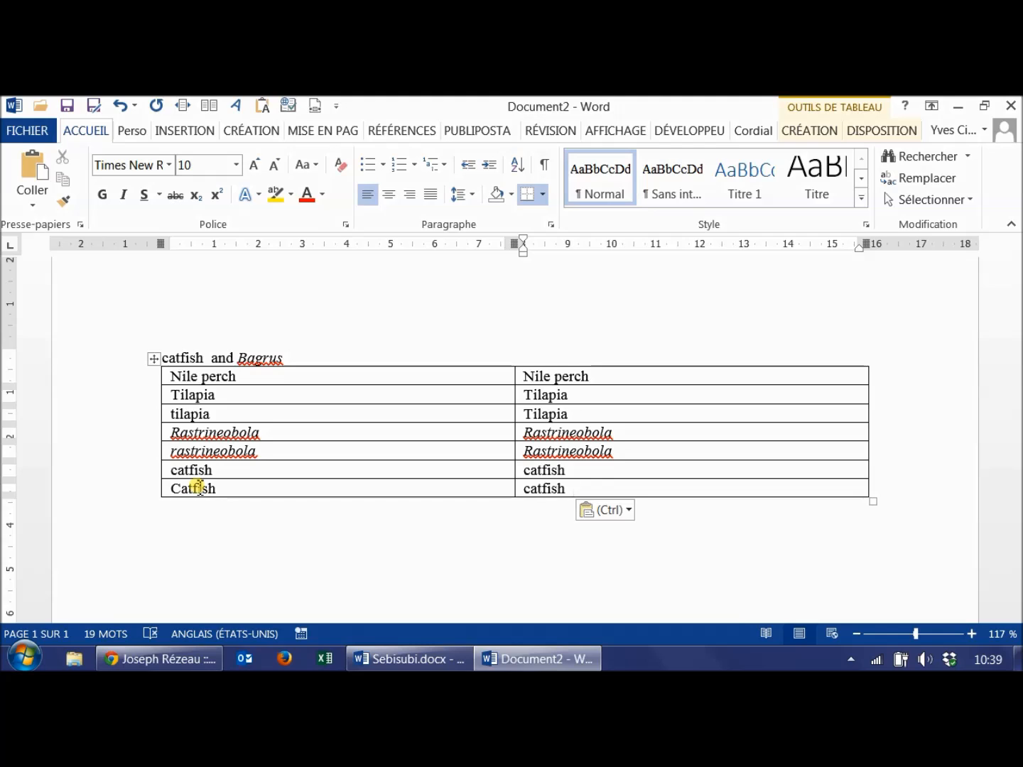
pyautogui.press('BackSpace')
pyautogui.press('BackSpace')
pyautogui.press('Home')
pyautogui.press('Delete')
pyautogui.write('C')
# Capitalize the second-column entry of the table's sixth row to "Catfish".
pyautogui.press('Up')
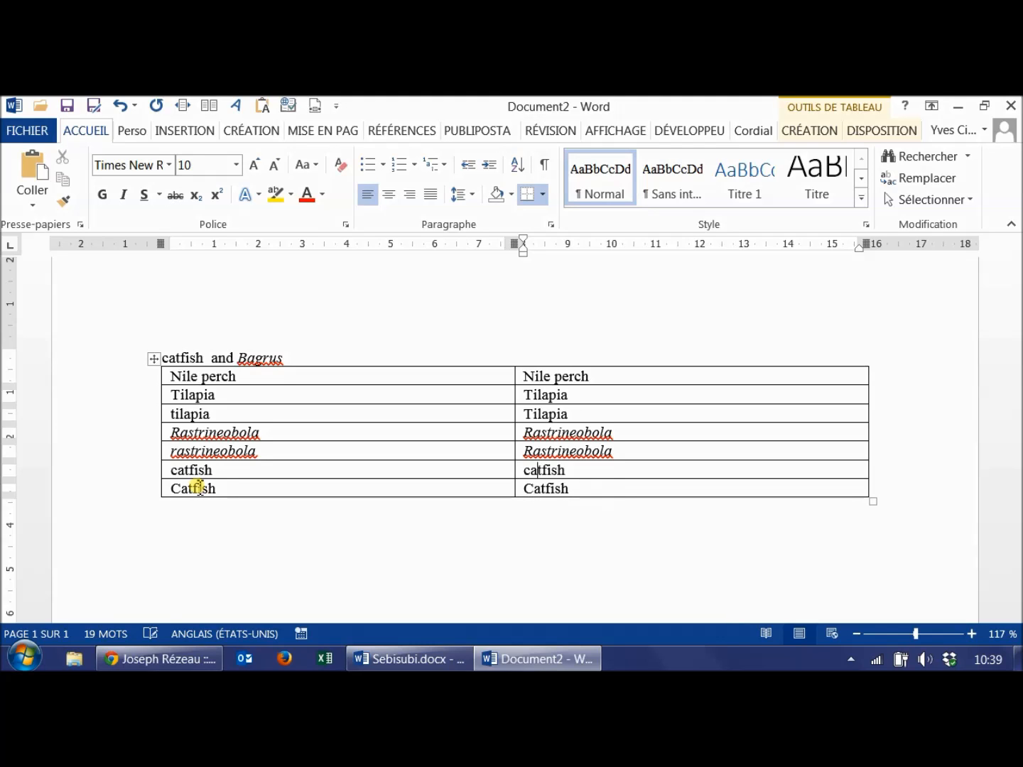
pyautogui.press('BackSpace')
pyautogui.press('BackSpace')
pyautogui.write('C')
pyautogui.press('Down')
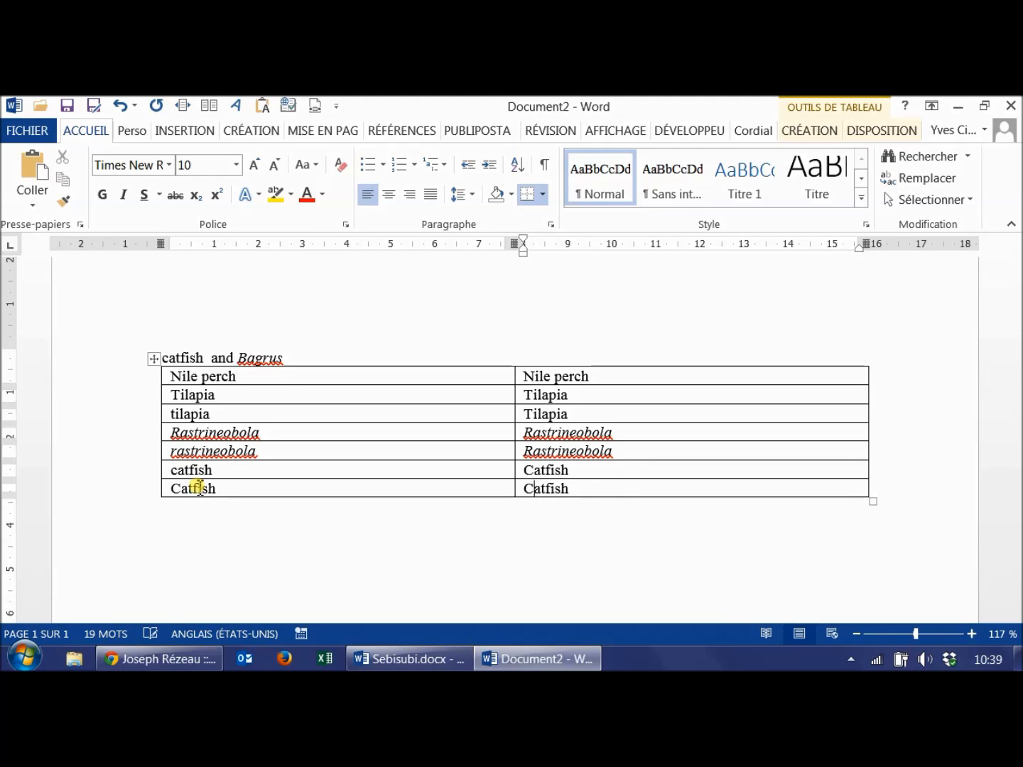
# Add an eighth table row and copy "Bagrus" from the list into both of its cells.
pyautogui.press('Tab')
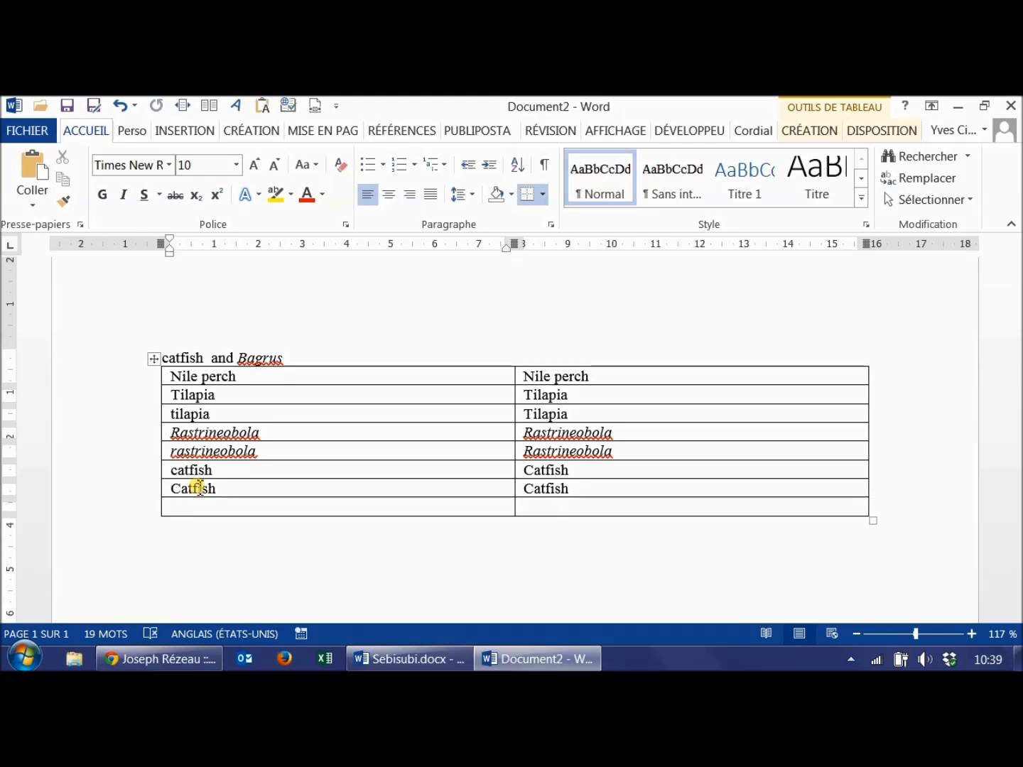
pyautogui.doubleClick(264, 361)
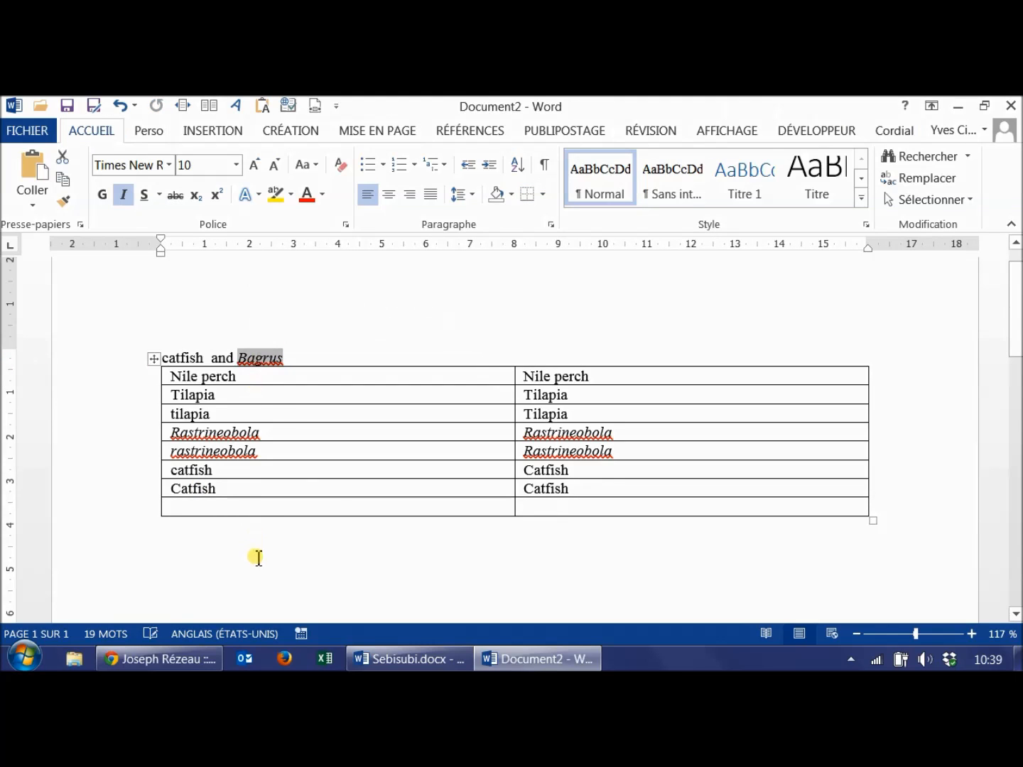
pyautogui.hotkey('ctrl', 'c')
pyautogui.click(236, 514)
pyautogui.hotkey('ctrl', 'v')
pyautogui.click(551, 512)
pyautogui.hotkey('ctrl', 'v')
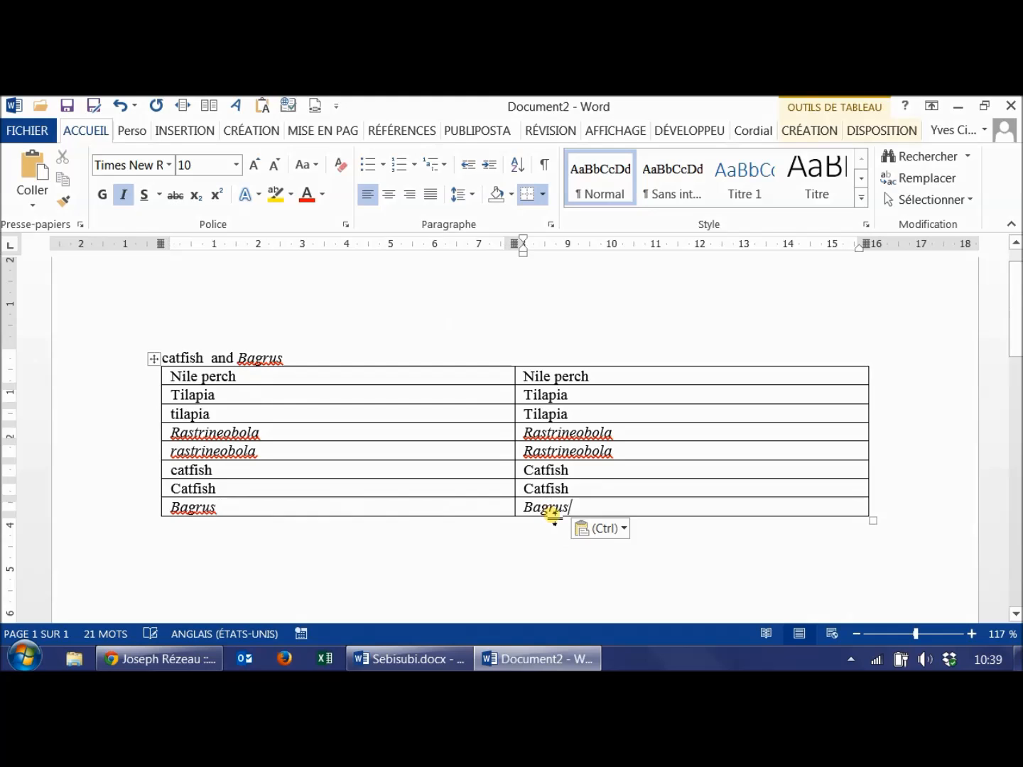
# Add a ninth table row with lowercase "bagrus" in the first column and "Bagrus" in the second.
pyautogui.press('Tab')
pyautogui.hotkey('ctrl', 'v')
pyautogui.press('Home')
pyautogui.press('Delete')
pyautogui.write('b')
pyautogui.click(553, 523)
pyautogui.hotkey('ctrl', 'v')
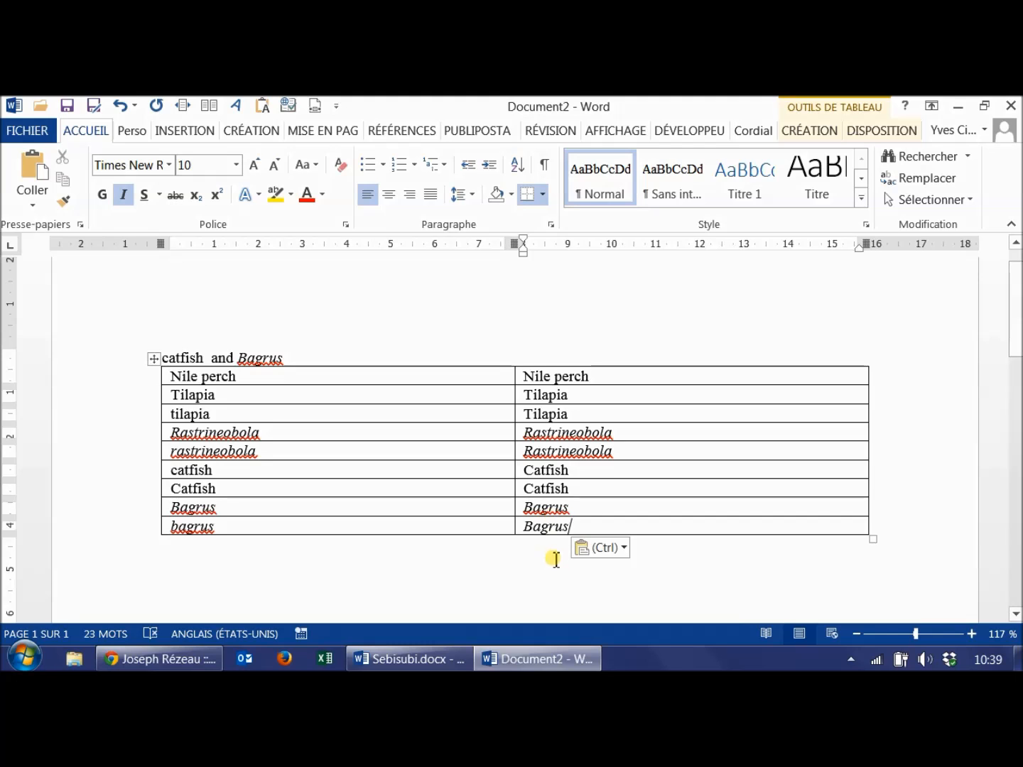
# Delete the leftover species list line above the table, including its empty paragraph.
pyautogui.click(107, 360)
pyautogui.press('Delete')
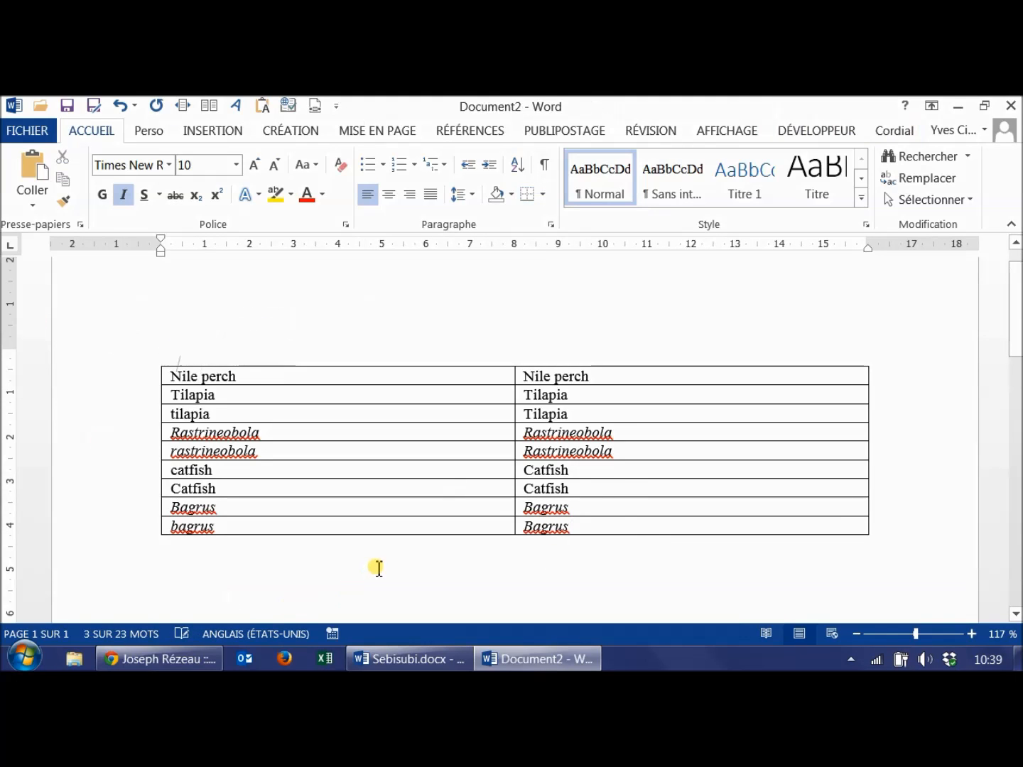
pyautogui.press('Delete')
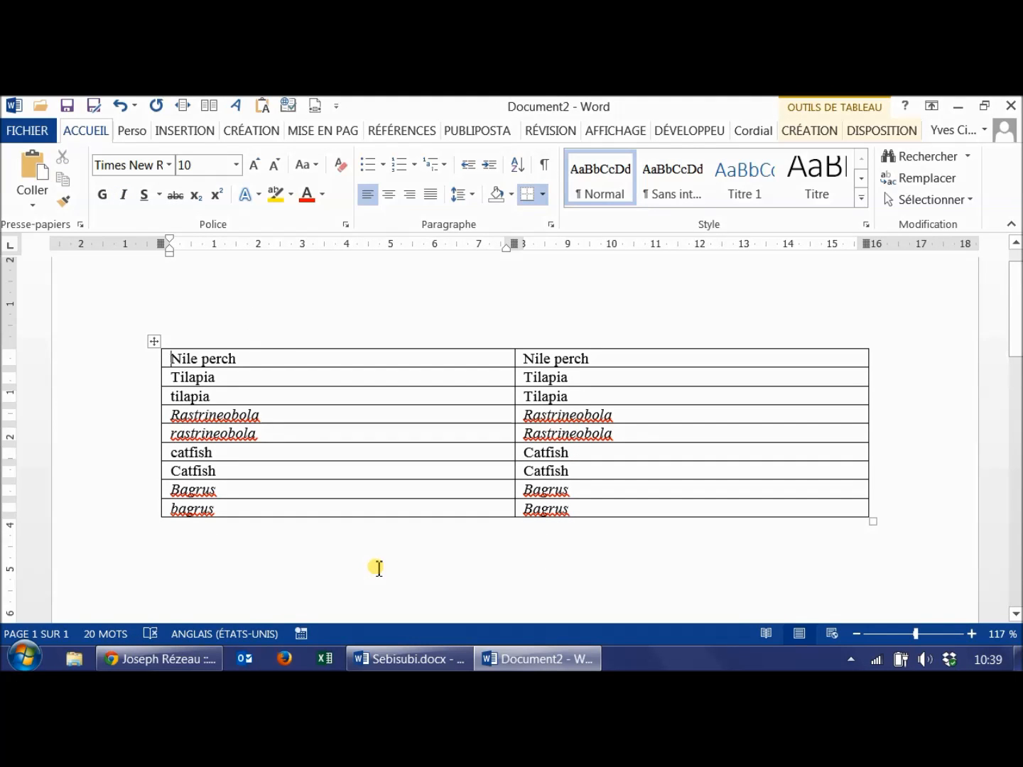
# Save the table document as "concordances" in the Index folder and close it.
pyautogui.click(94, 108)
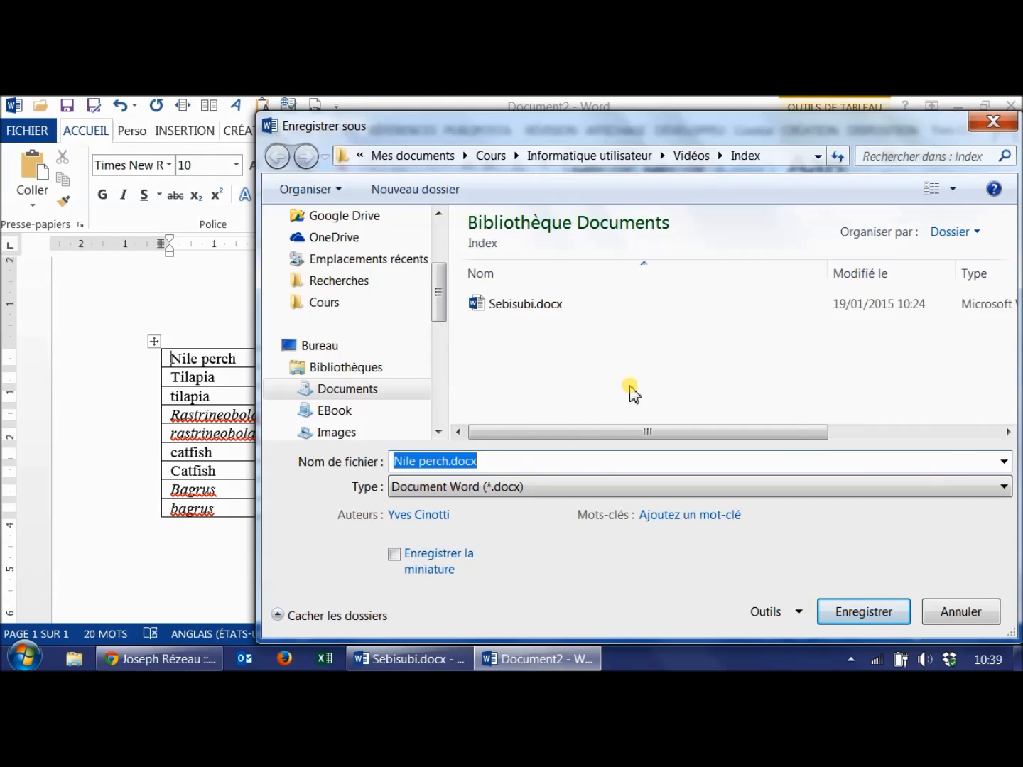
pyautogui.write('concordances')
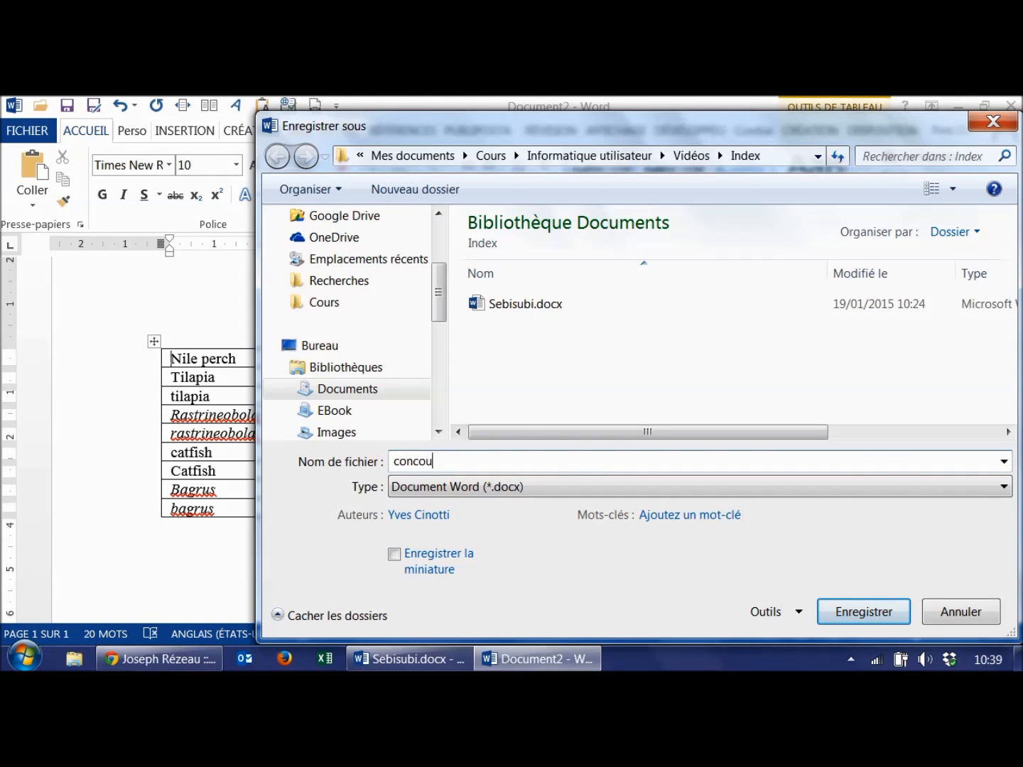
pyautogui.click(865, 611)
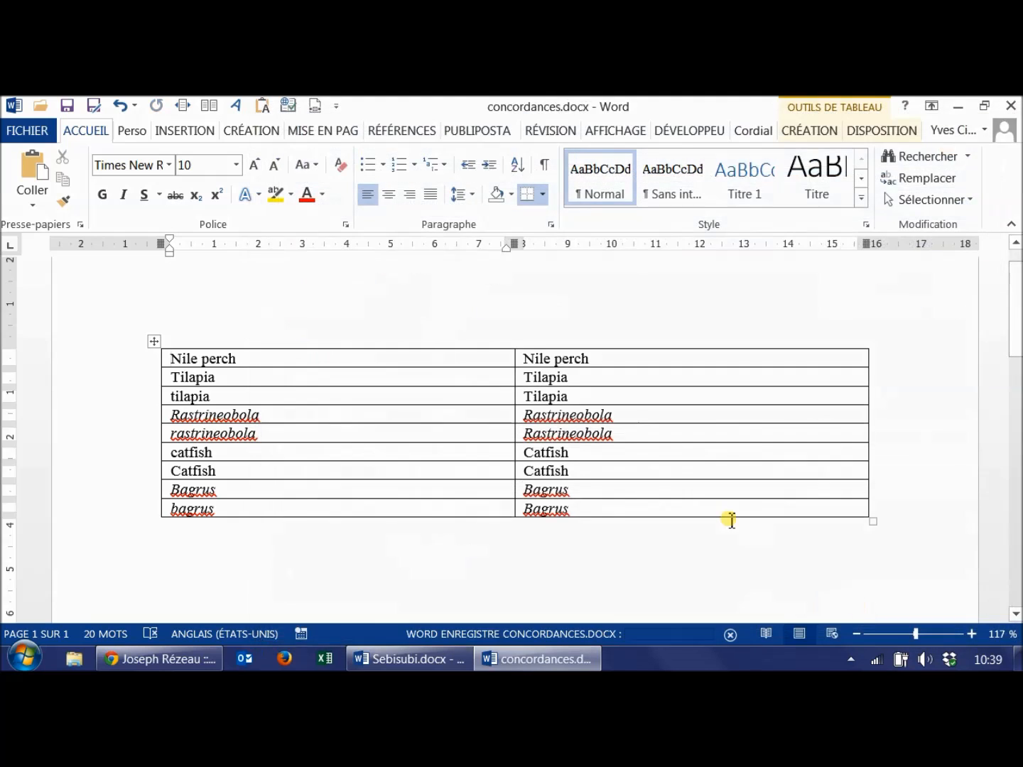
pyautogui.hotkey('ctrl', 'w')
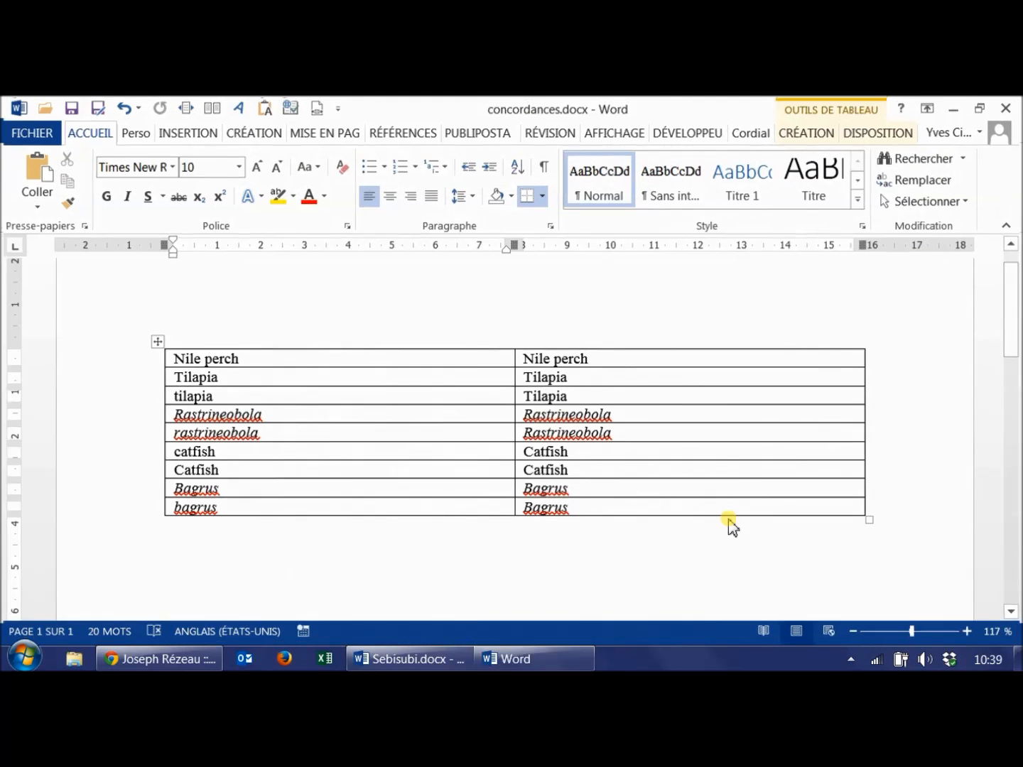
# Automatically mark the index entries in Sebisubi.docx using concordances.docx as the concordance file.
pyautogui.click(622, 488)
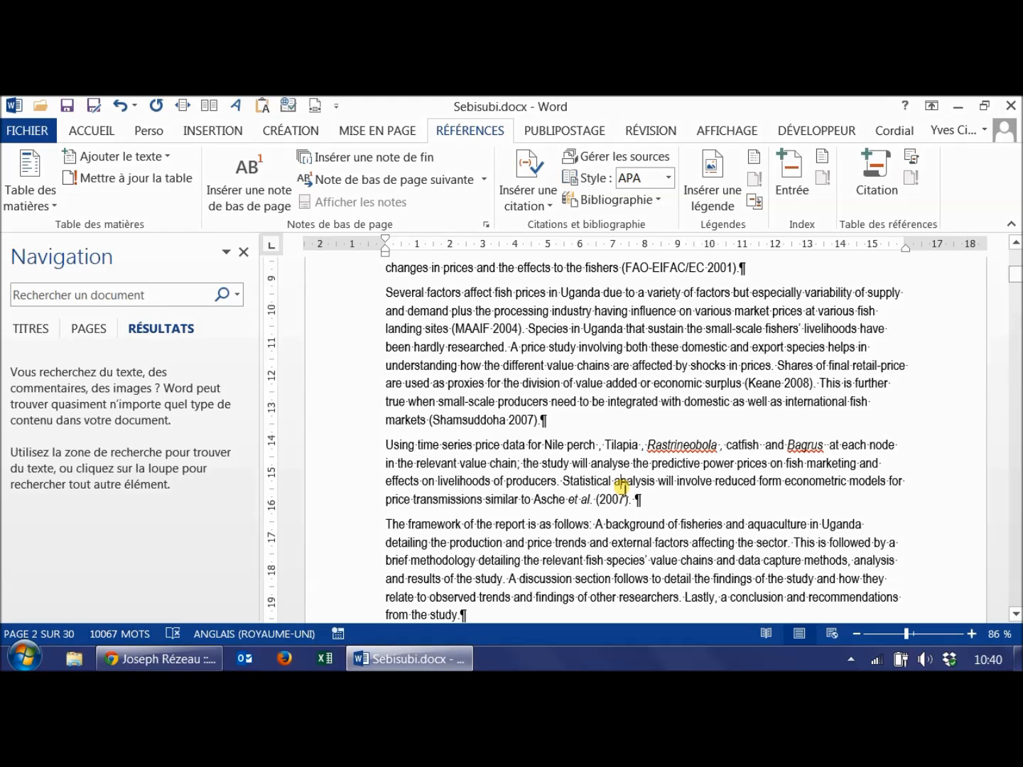
pyautogui.click(822, 160)
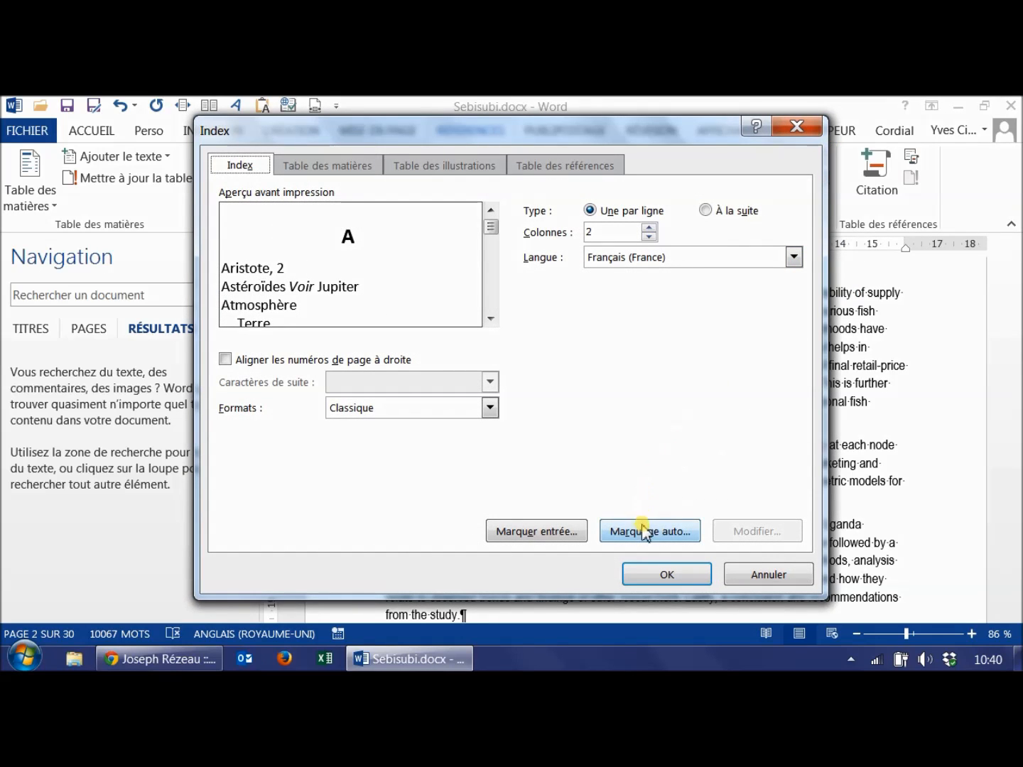
pyautogui.click(645, 534)
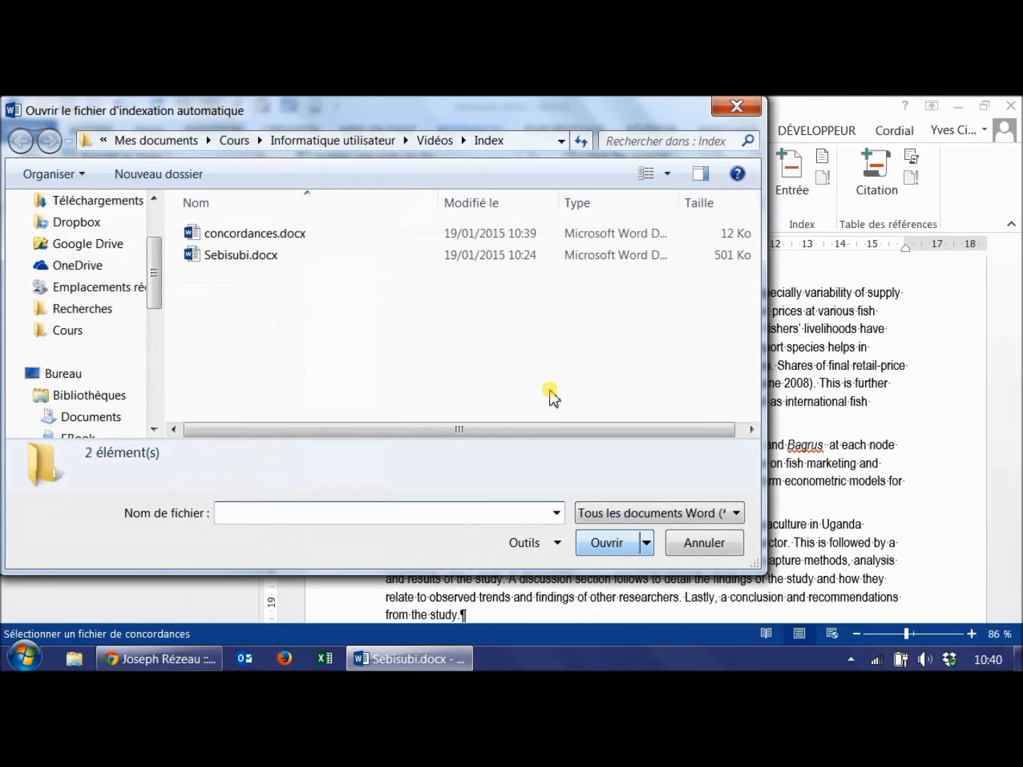
pyautogui.click(283, 234)
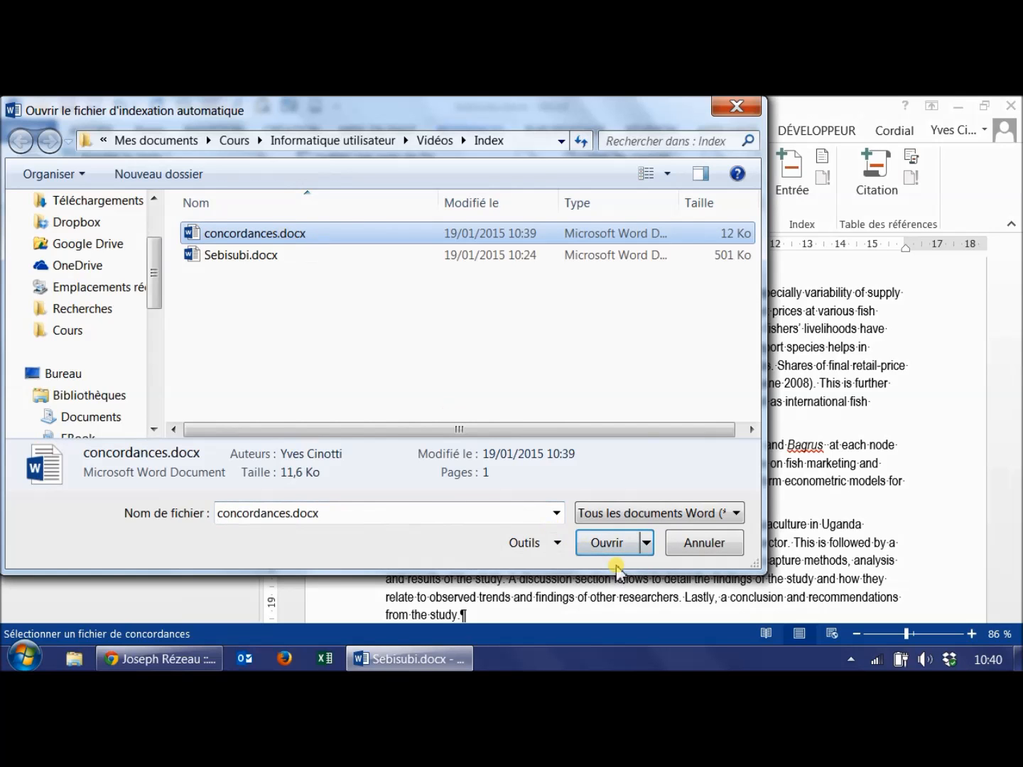
pyautogui.click(609, 545)
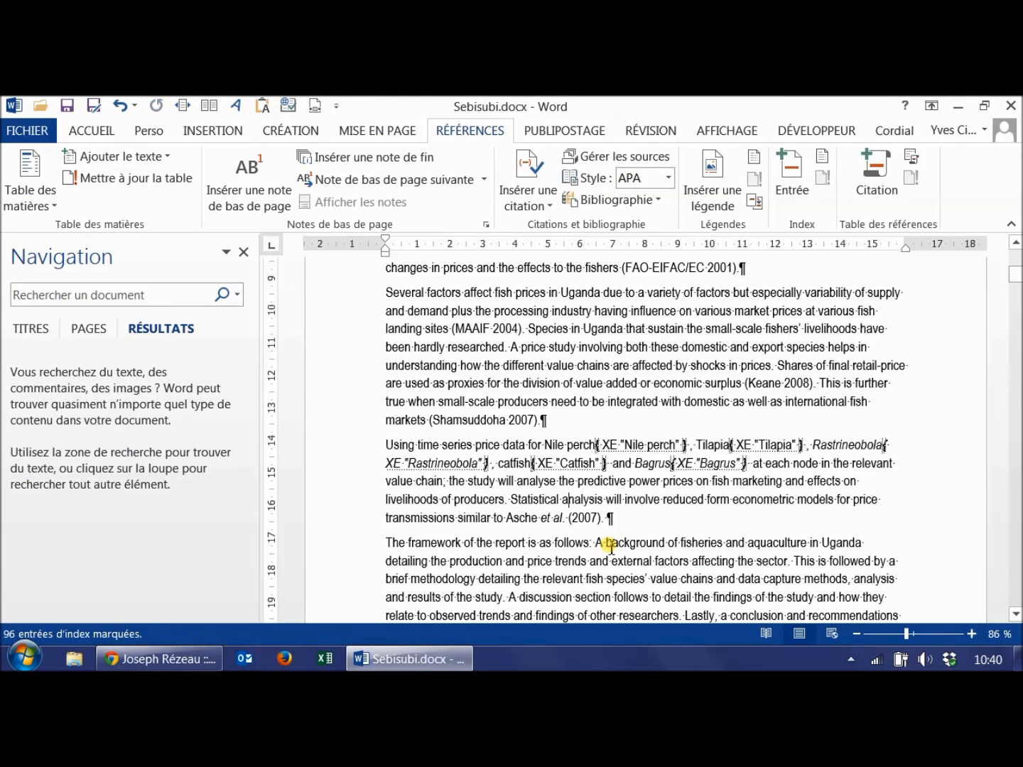
# Insert an index in the Classique format with 2 columns below the "Index" heading at the end of the report.
pyautogui.scroll(-15, 658, 547)
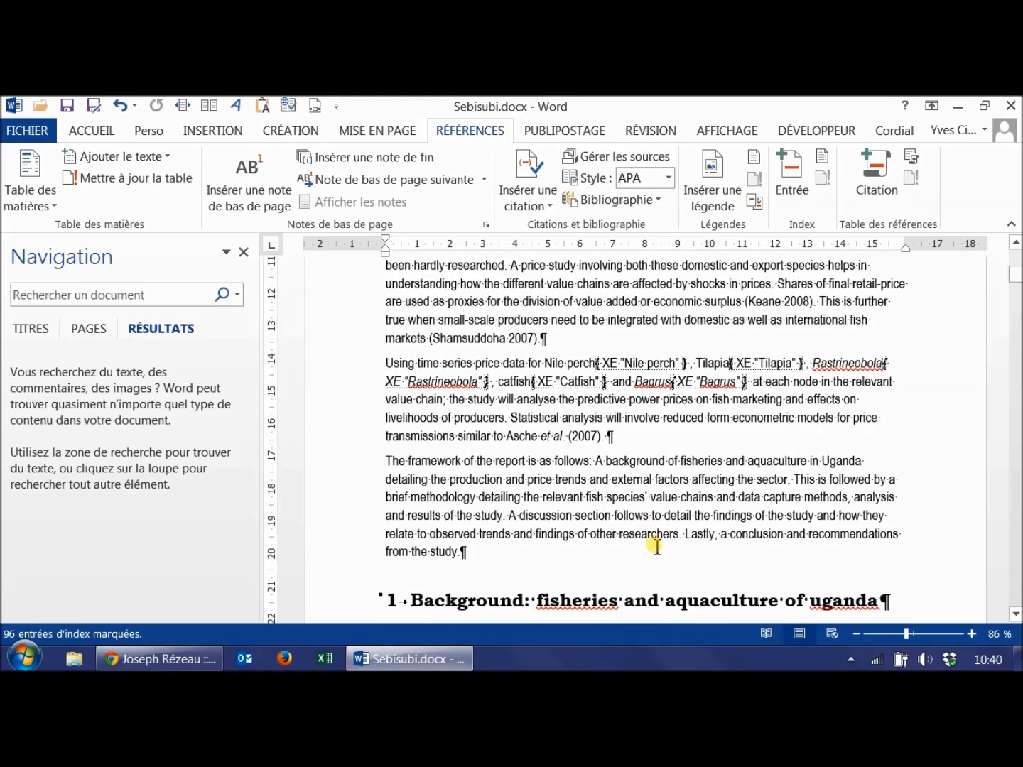
pyautogui.scroll(-7, 657, 549)
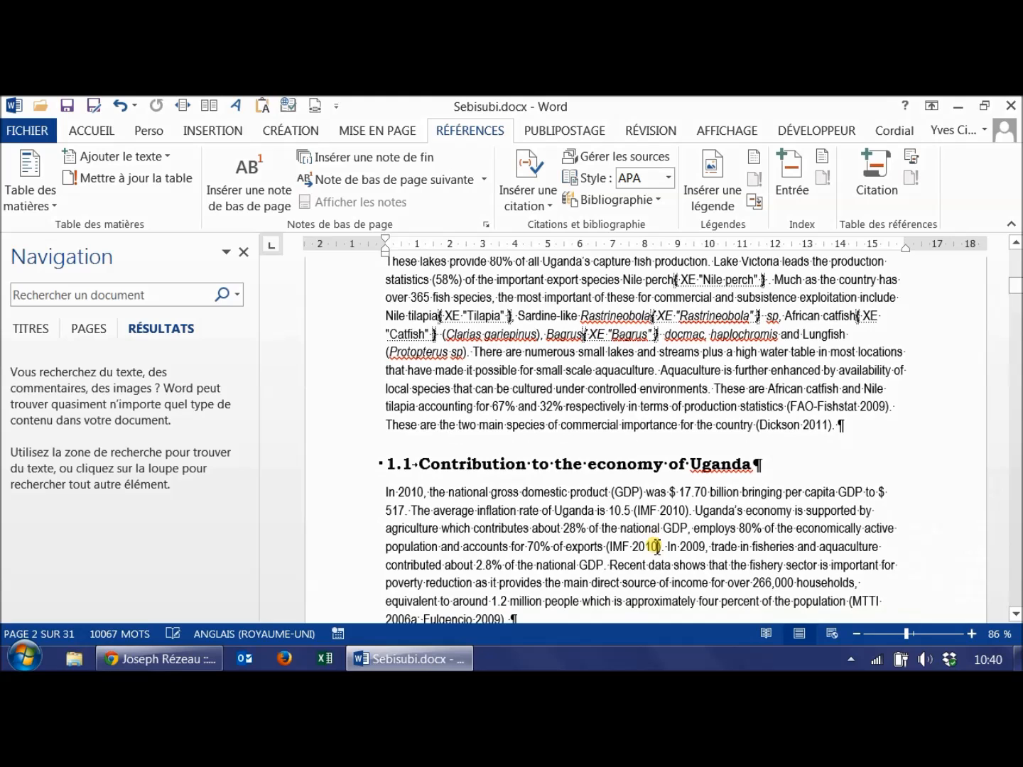
pyautogui.scroll(-10, 657, 547)
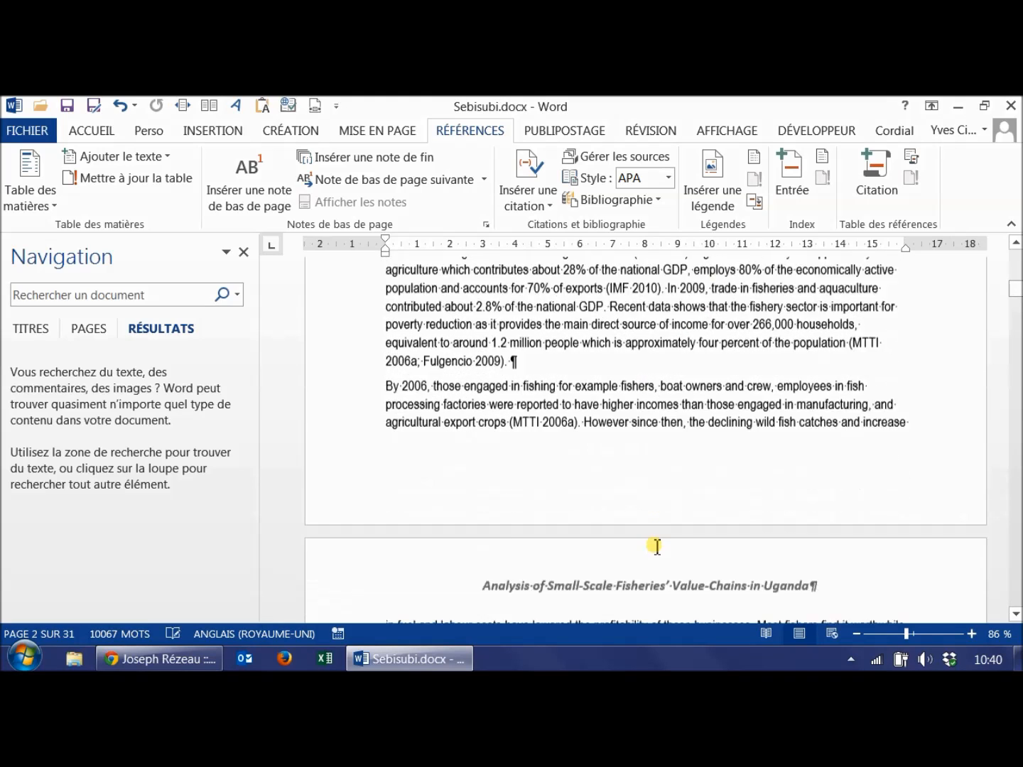
pyautogui.hotkey('ctrl', 'End')
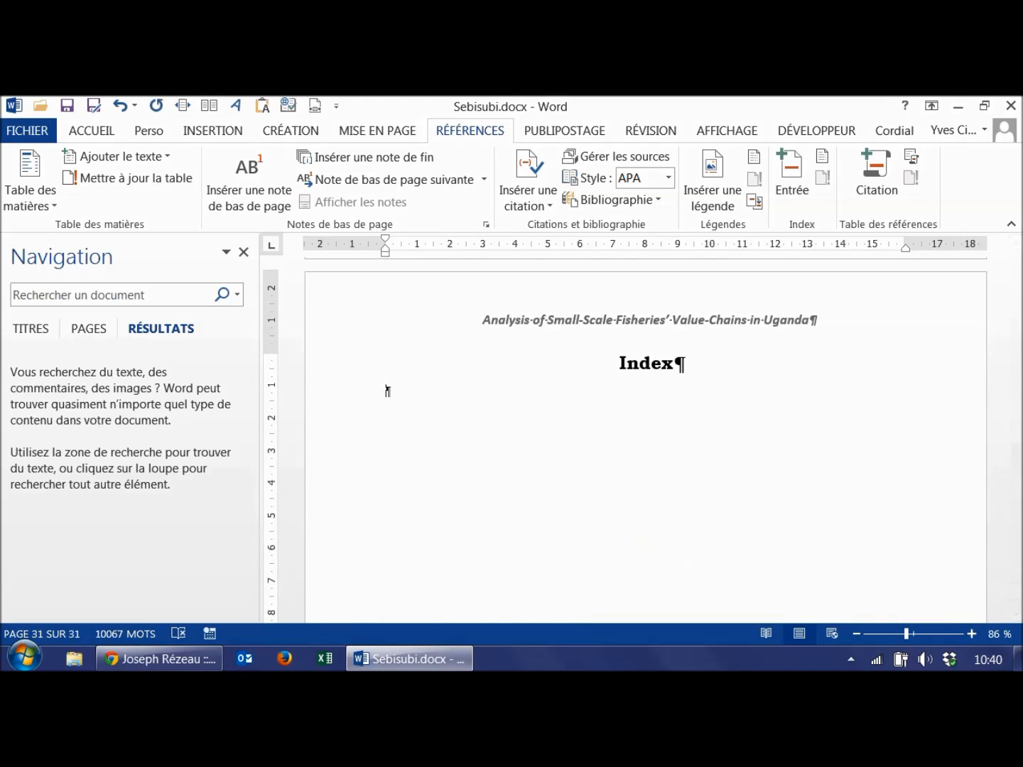
pyautogui.click(823, 157)
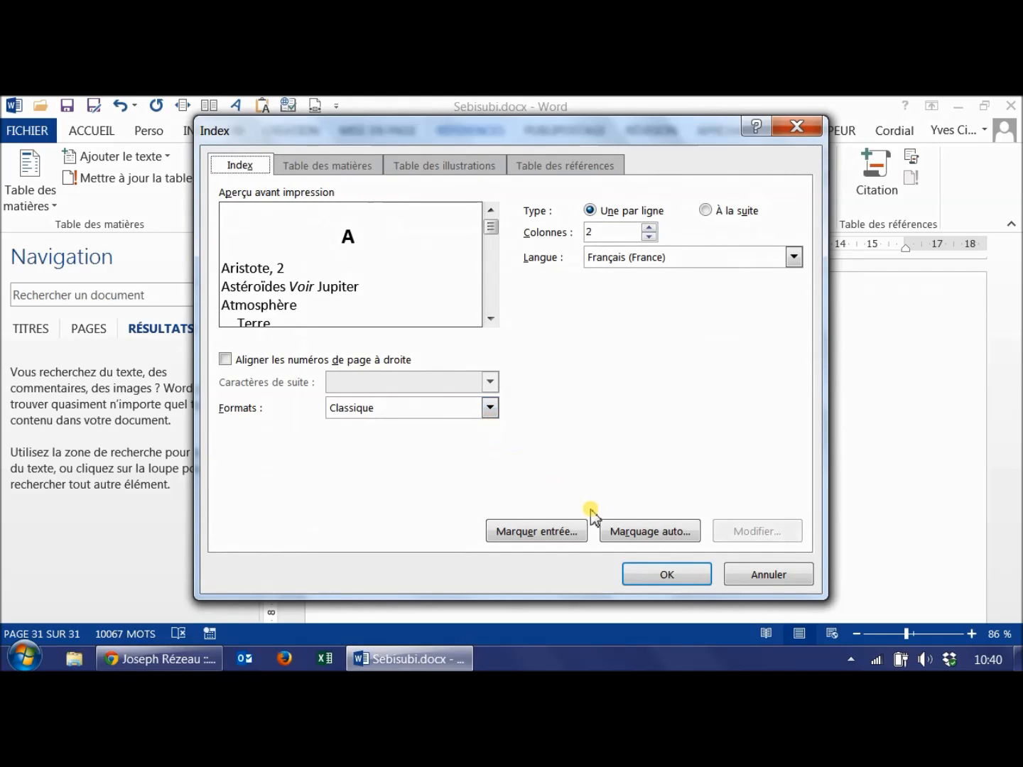
pyautogui.click(669, 575)
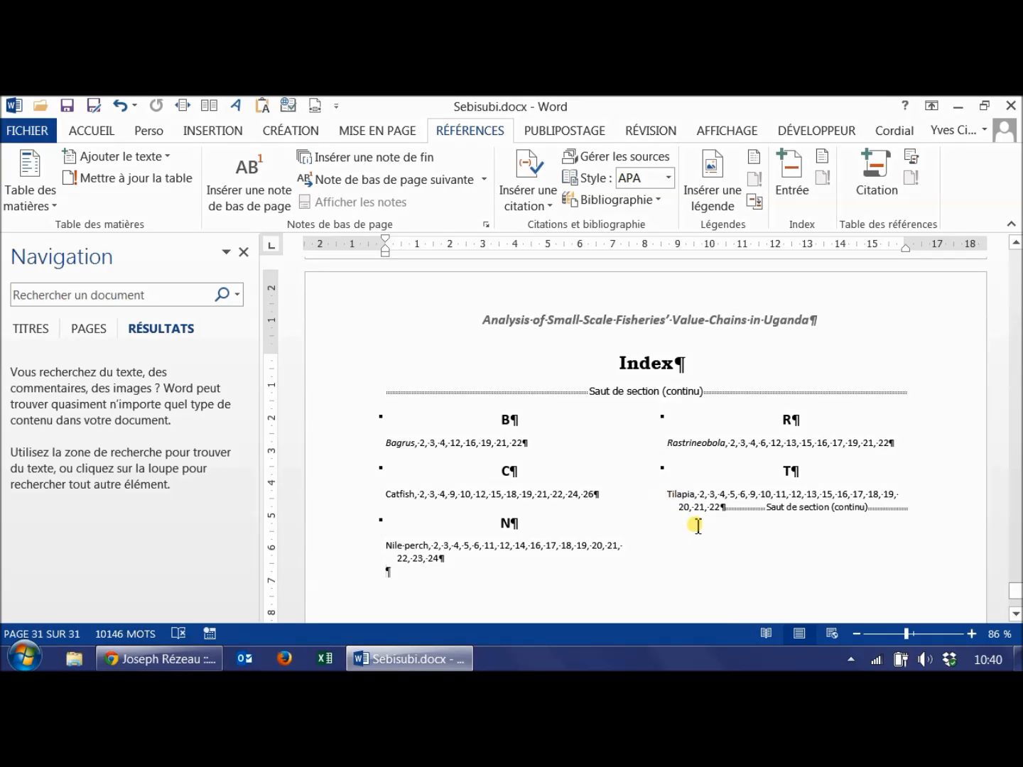
# Search the report from its beginning for "tilapia" and step to the third result to check the marked index entries.
pyautogui.hotkey('ctrl', 'Home')
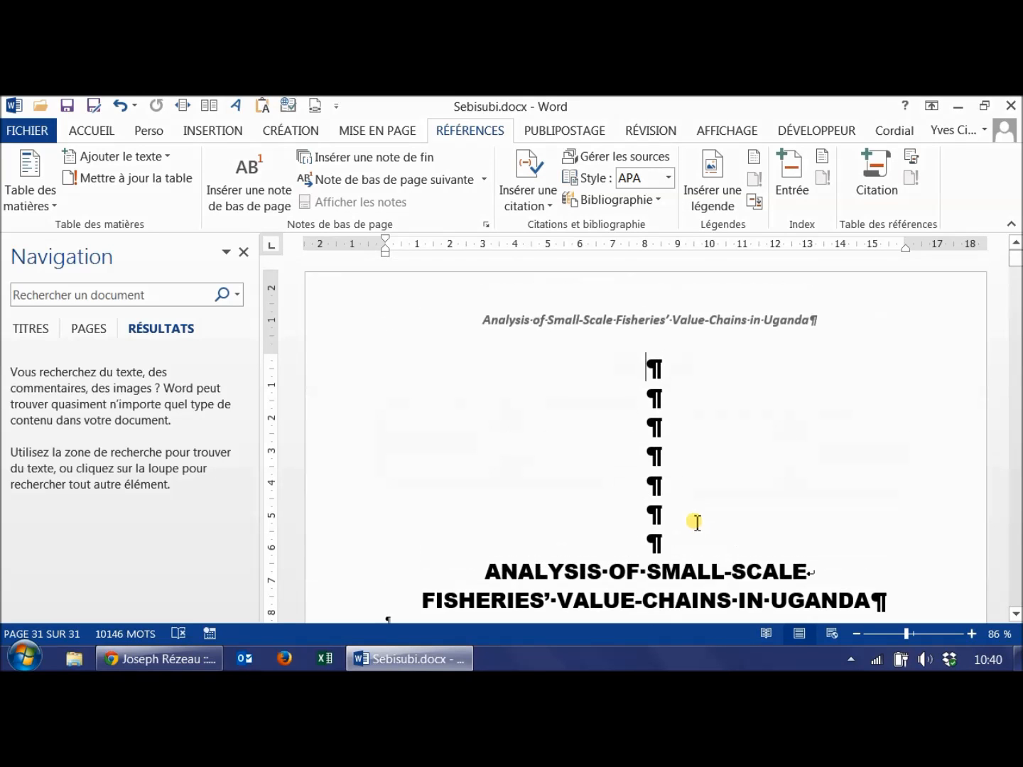
pyautogui.hotkey('ctrl', 'f')
pyautogui.write('t')
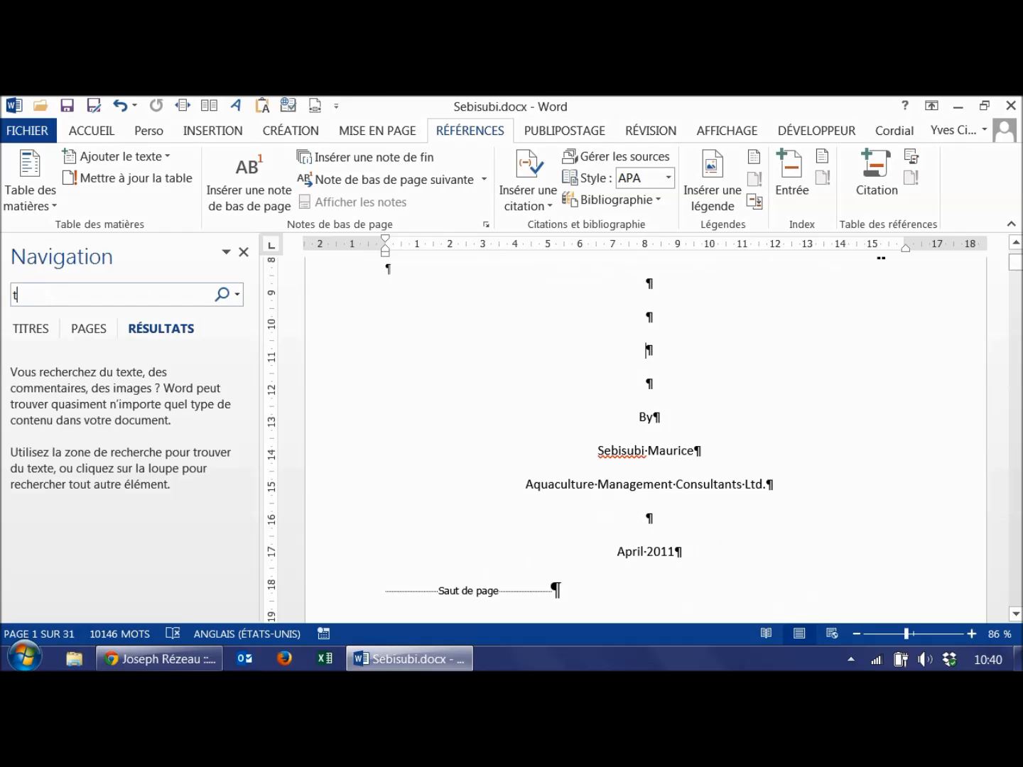
pyautogui.write('ilapia')
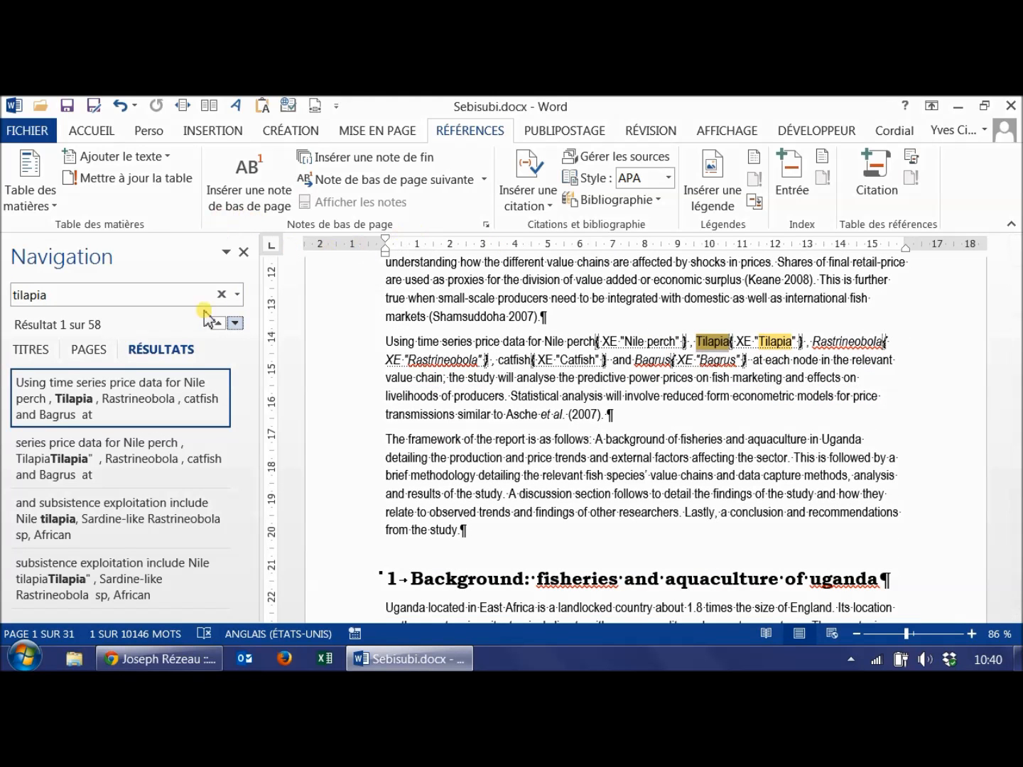
pyautogui.click(235, 324)
pyautogui.click(234, 324)
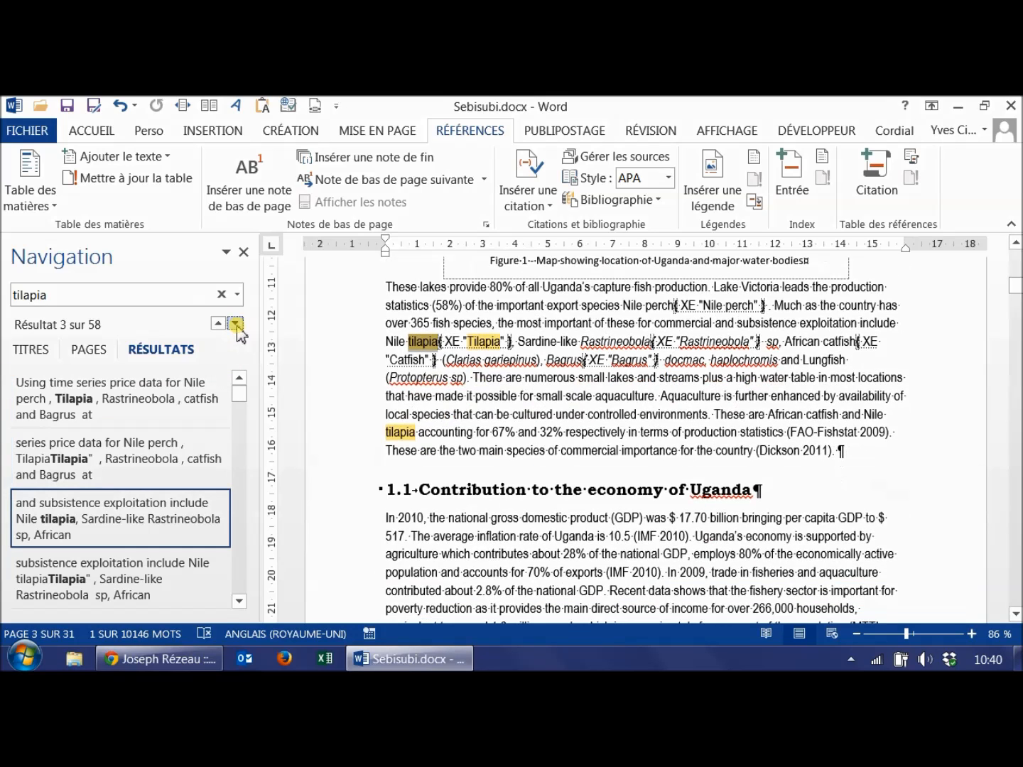
pyautogui.click(414, 349)
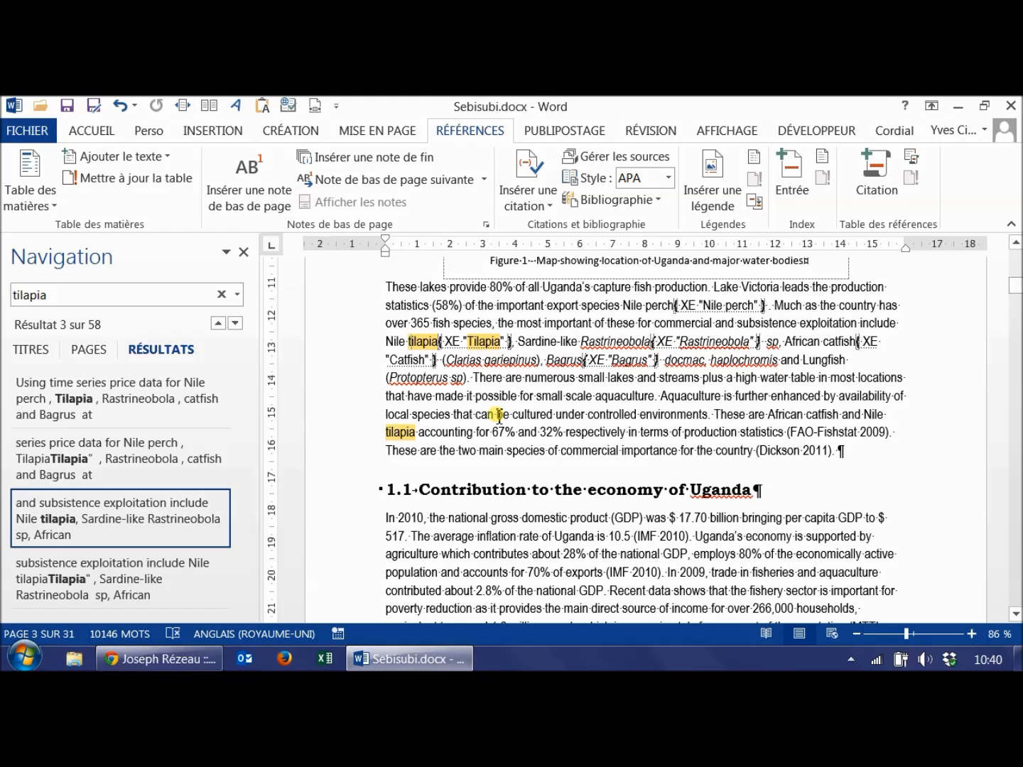
# Review the index at the end of the report, and select the cited author's name at the end of the Introduction's first paragraph.
pyautogui.hotkey('ctrl', 'End')
pyautogui.scroll(3, 531, 421)
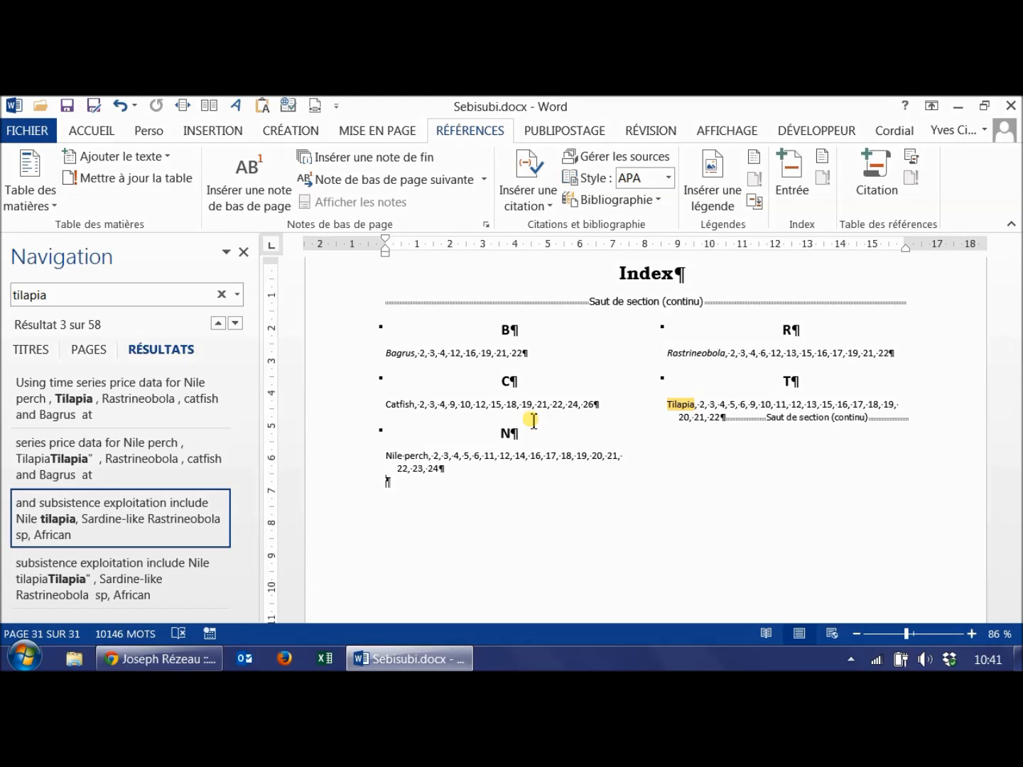
pyautogui.scroll(10, 533, 421)
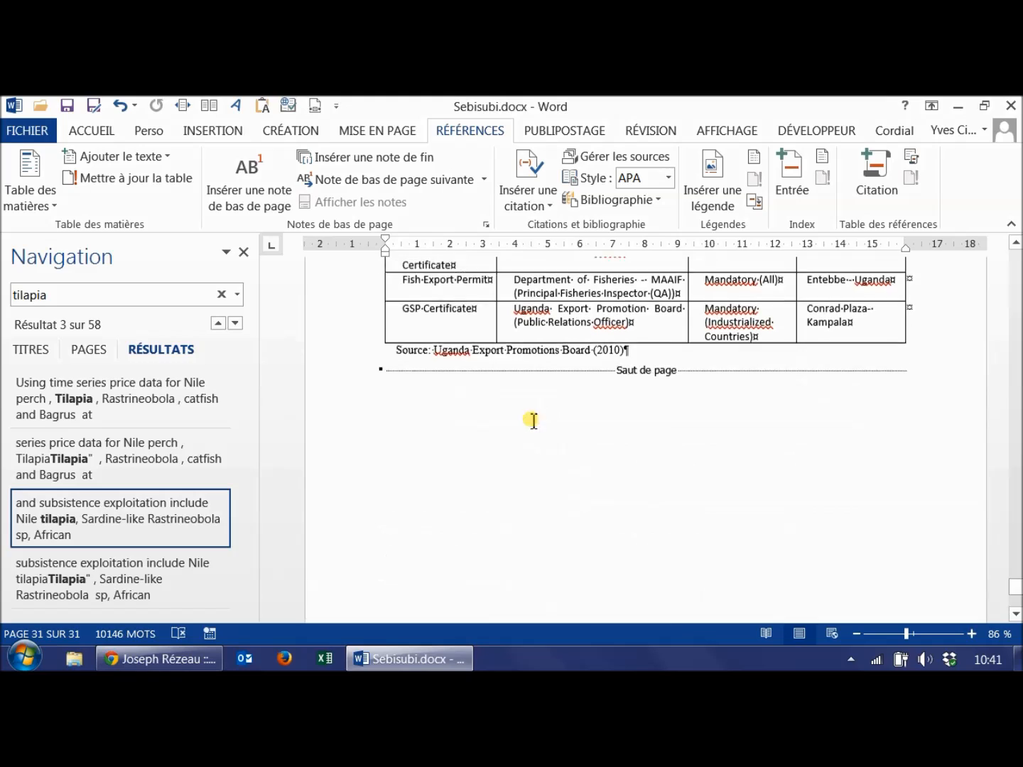
pyautogui.scroll(10, 530, 421)
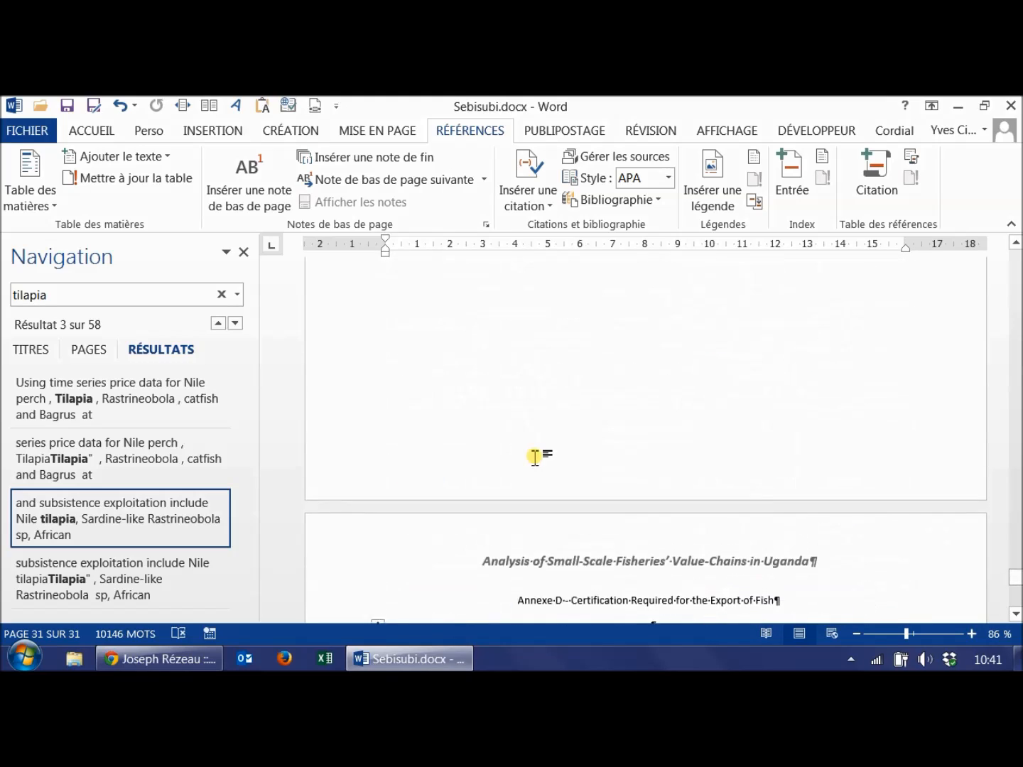
pyautogui.scroll(15, 535, 457)
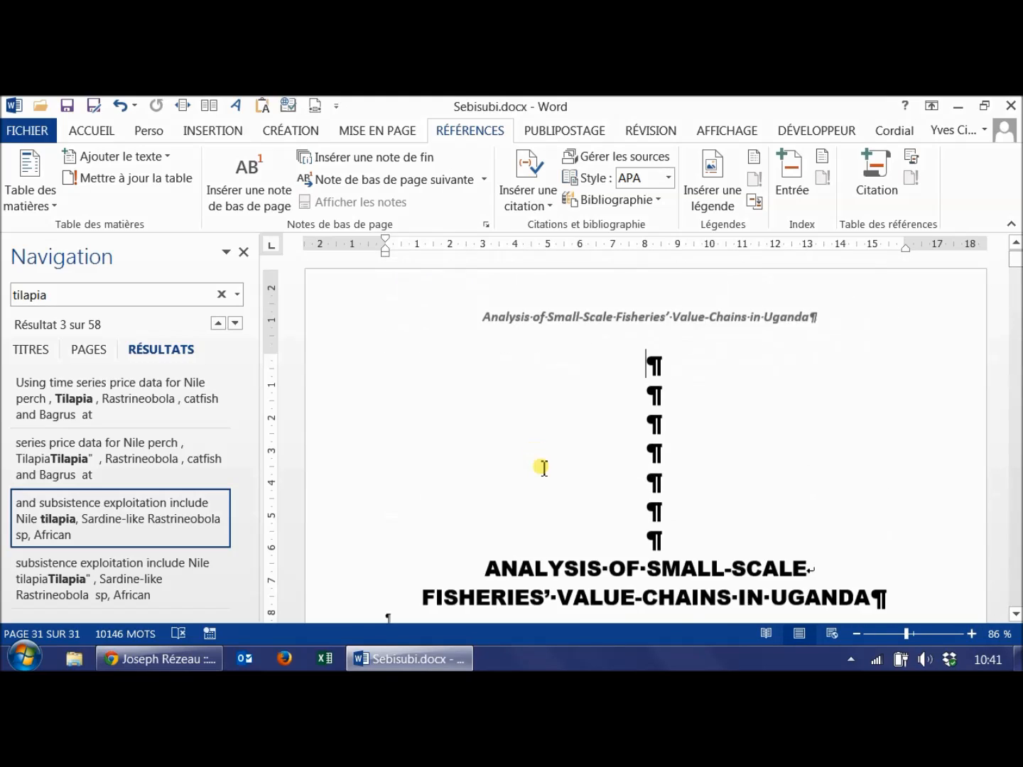
pyautogui.scroll(-5, 544, 469)
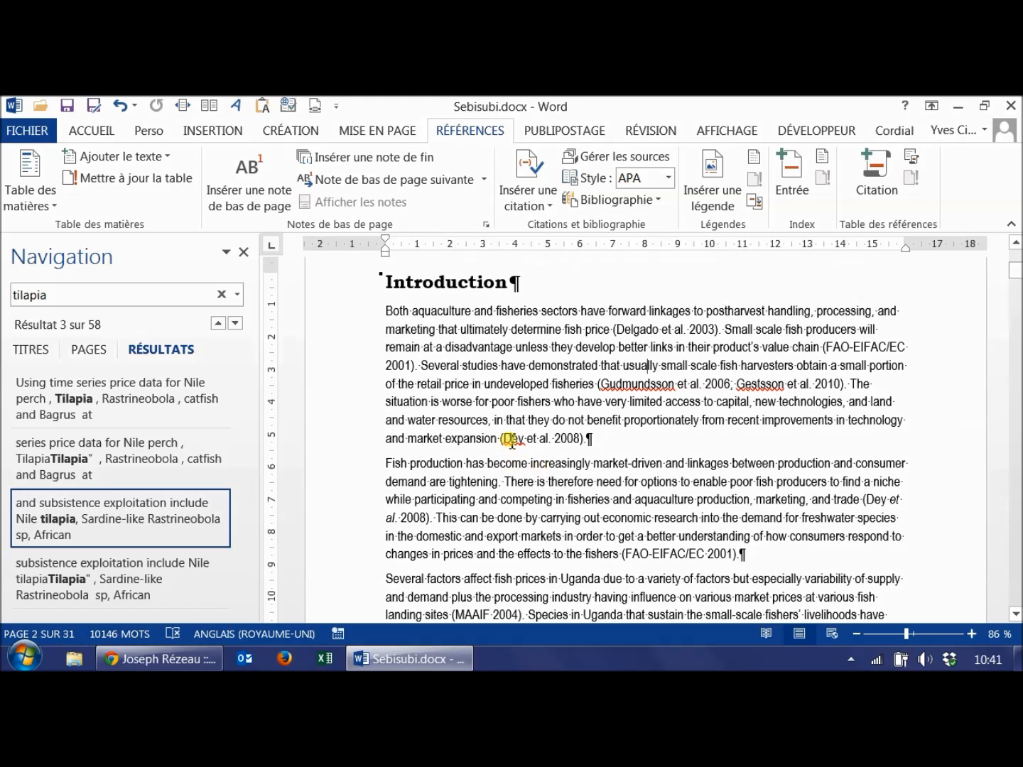
pyautogui.doubleClick(514, 438)
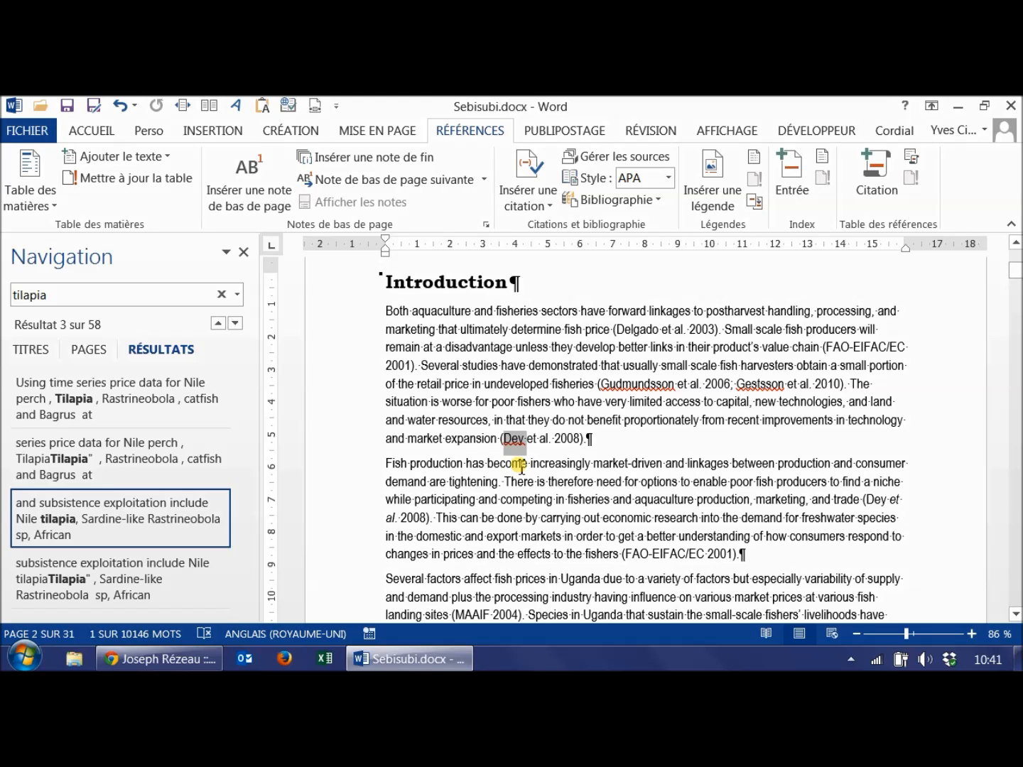
# Switch to the open Chrome page about creating multiple indexes.
pyautogui.moveTo(168, 667)
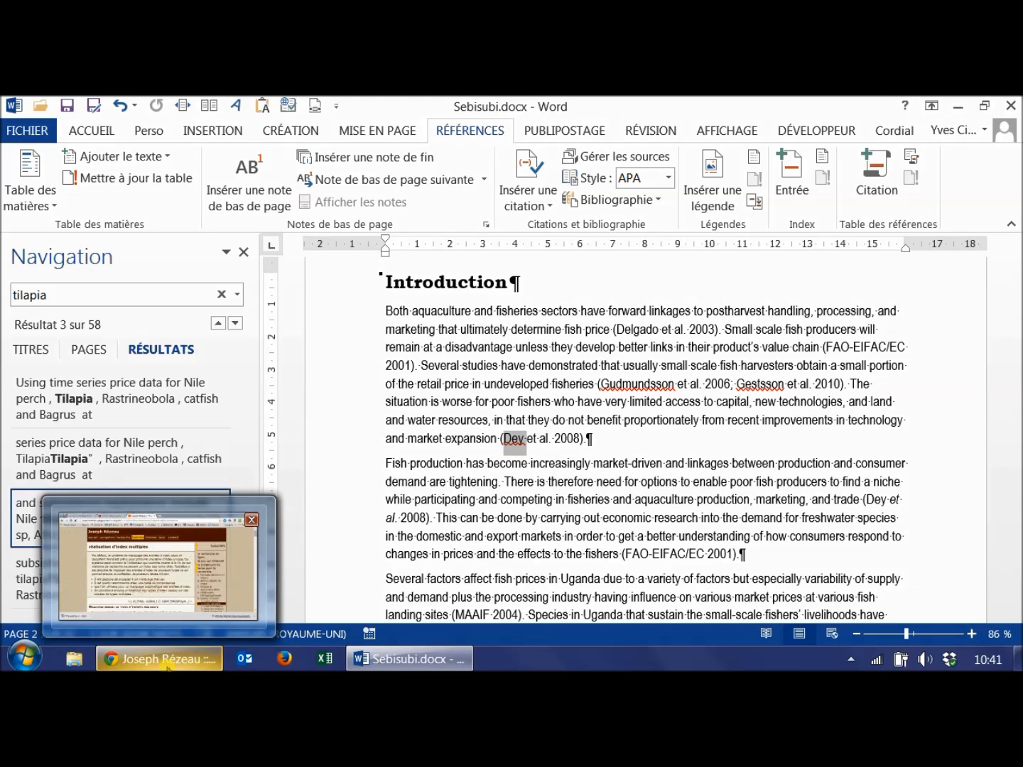